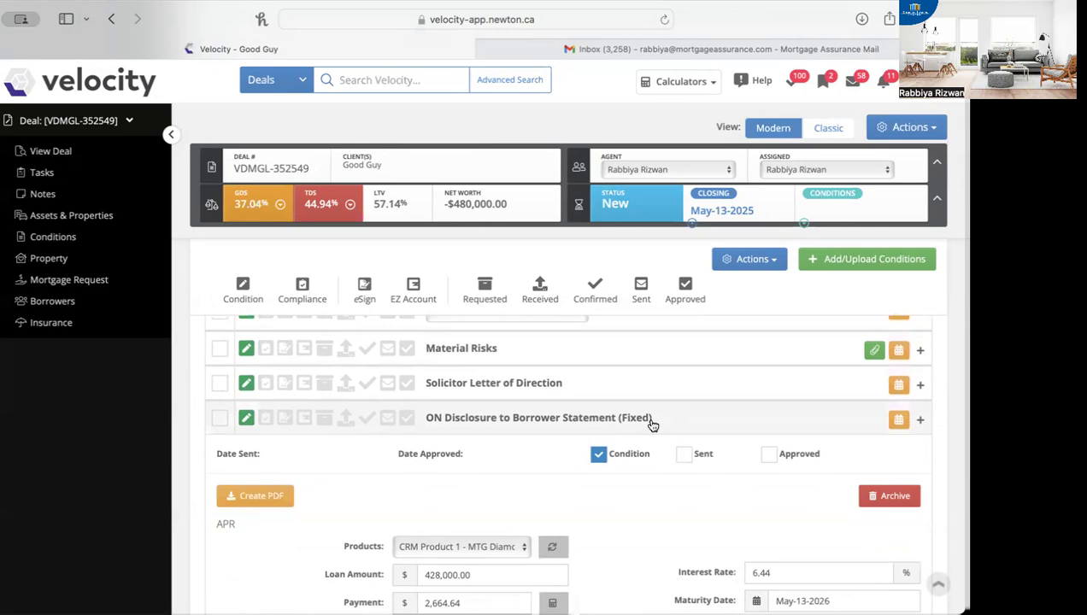
Step: Set the 1st Mortgage Total in the mortgage request to 400,000.50
scroll(652, 425, "up", 5)
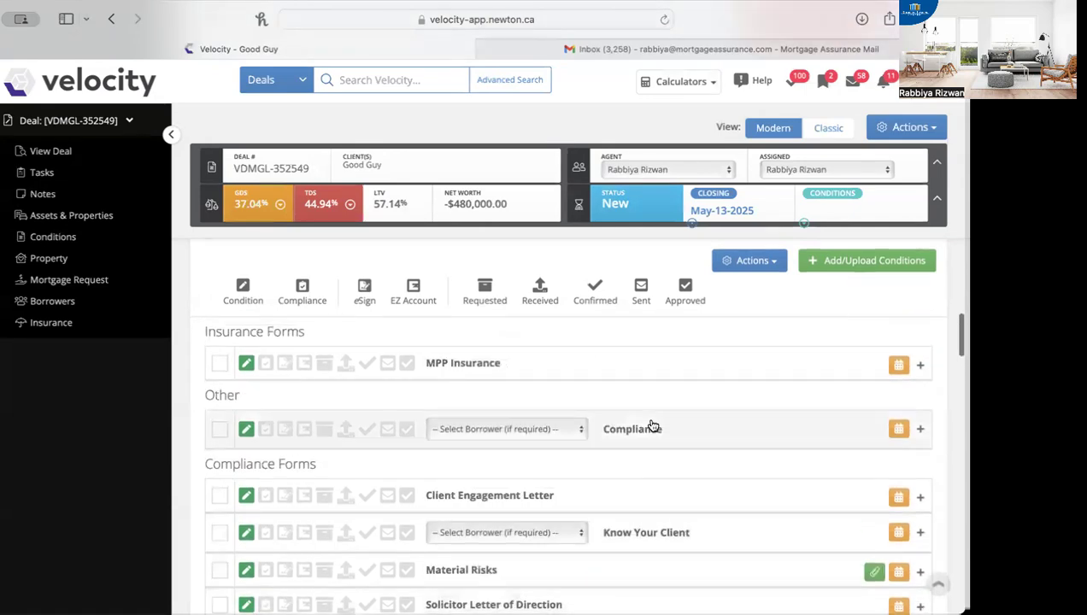
scroll(652, 425, "up", 6)
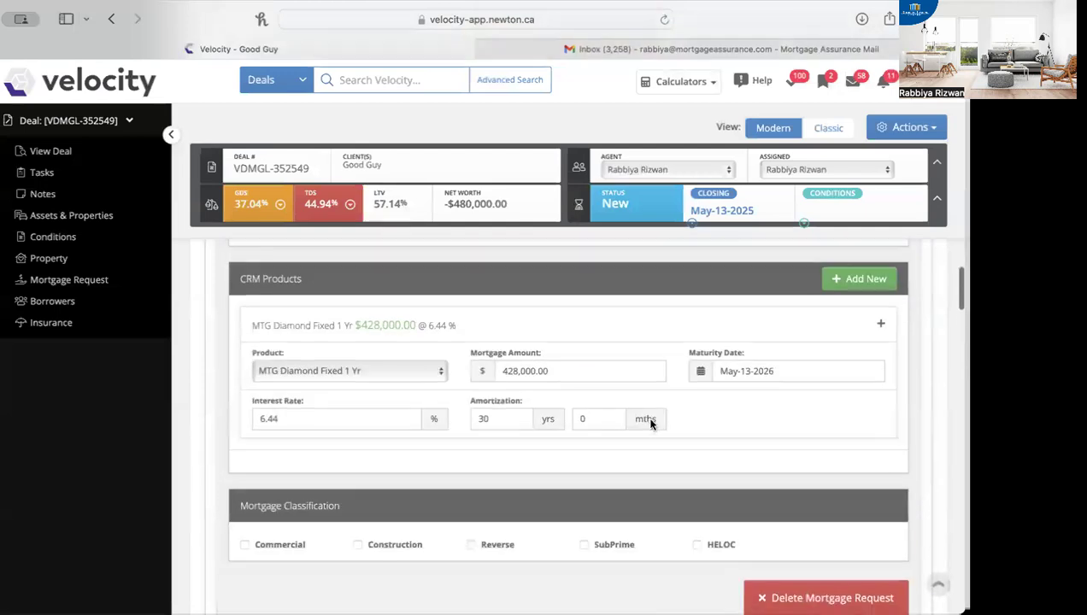
scroll(651, 422, "up", 6)
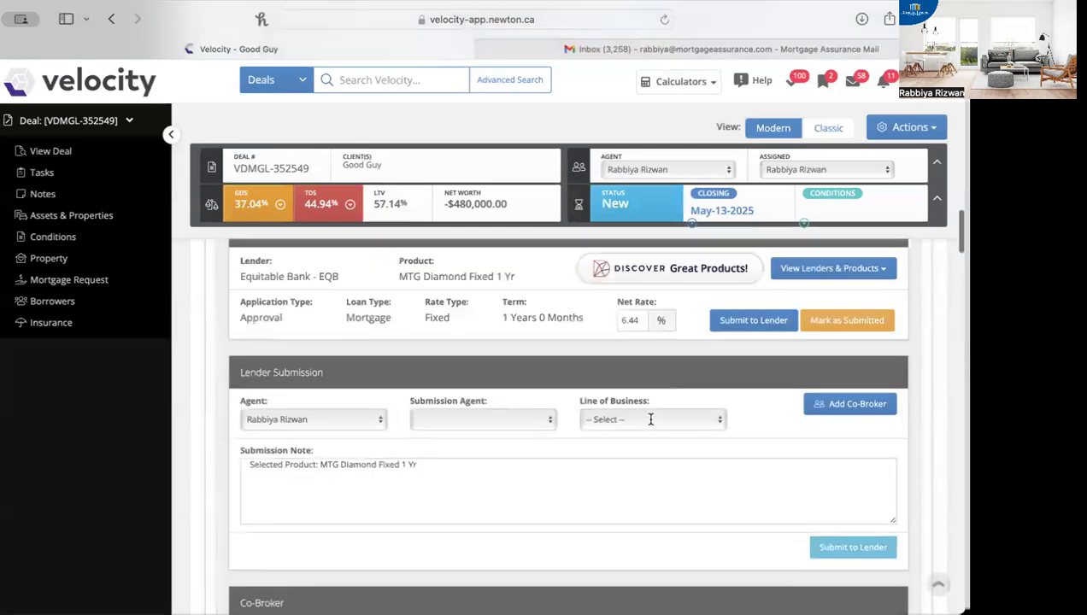
scroll(651, 425, "up", 6)
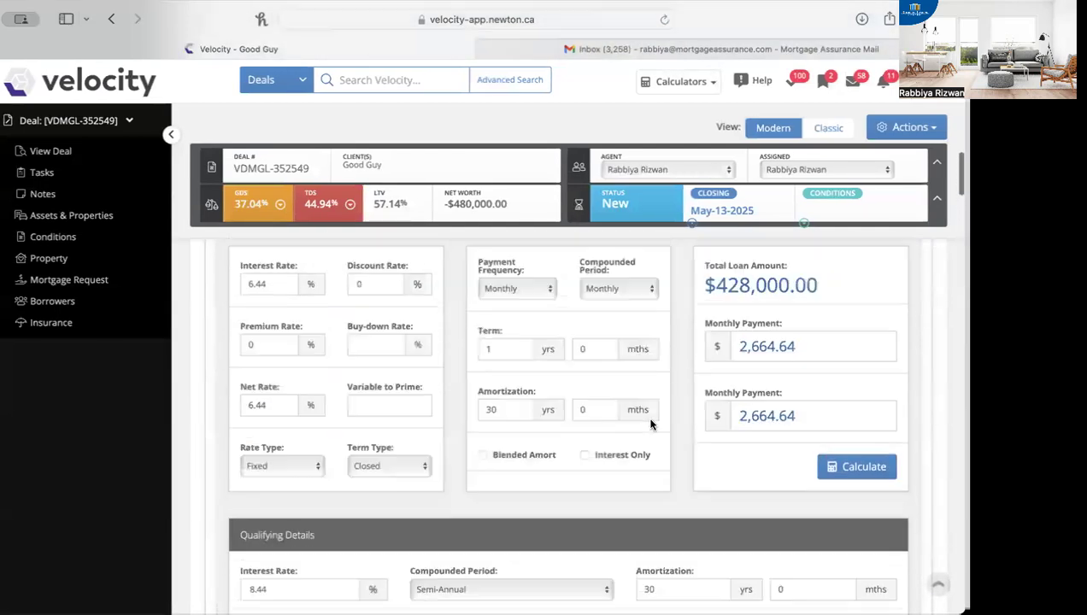
scroll(651, 425, "up", 4)
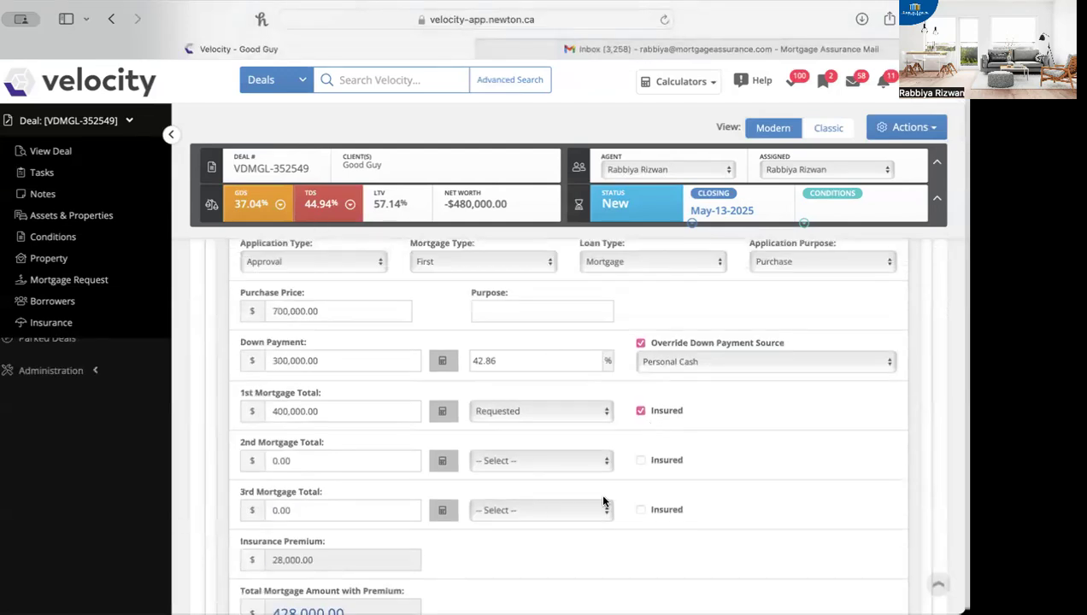
left_click(336, 413)
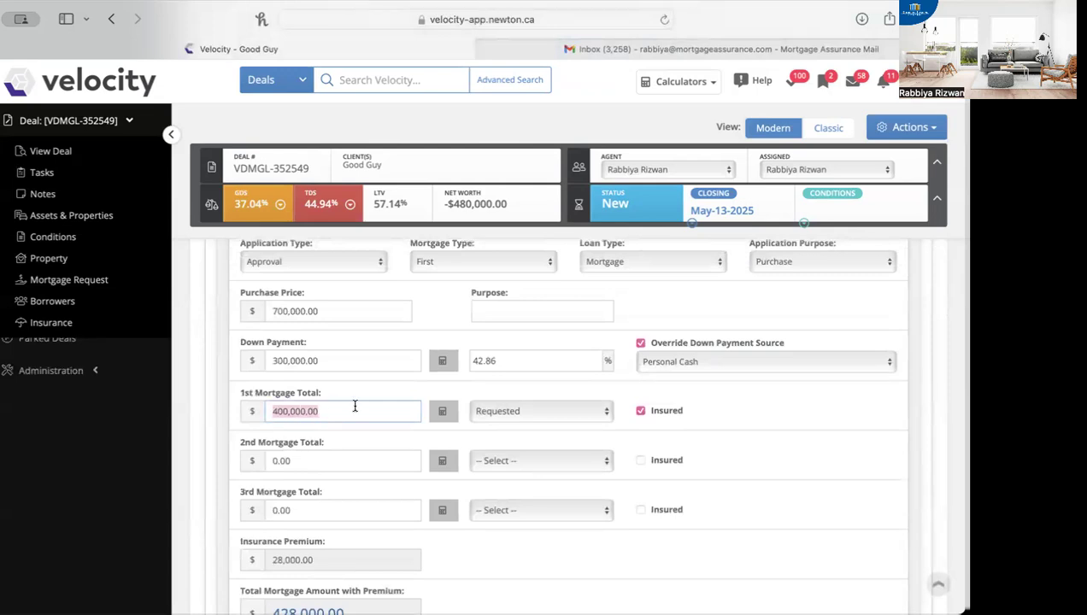
left_click(312, 413)
type("5")
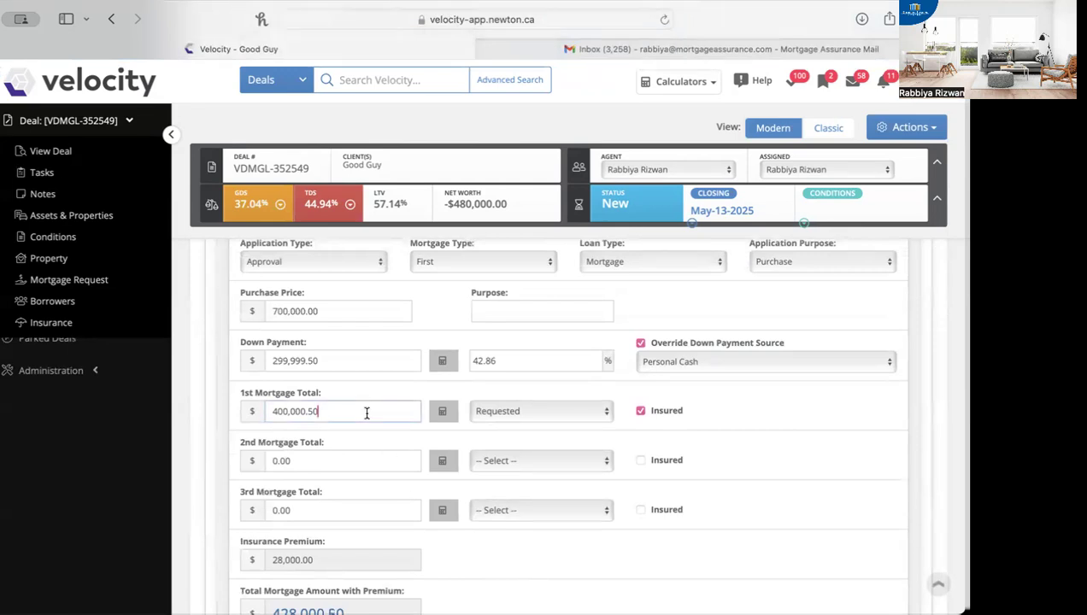
left_click(376, 462)
Step: Turn off the Insured option for the 1st mortgage
left_click(450, 411)
left_click_drag(332, 410, 247, 411)
left_click(592, 551)
scroll(558, 581, "down", 1)
left_click(642, 387)
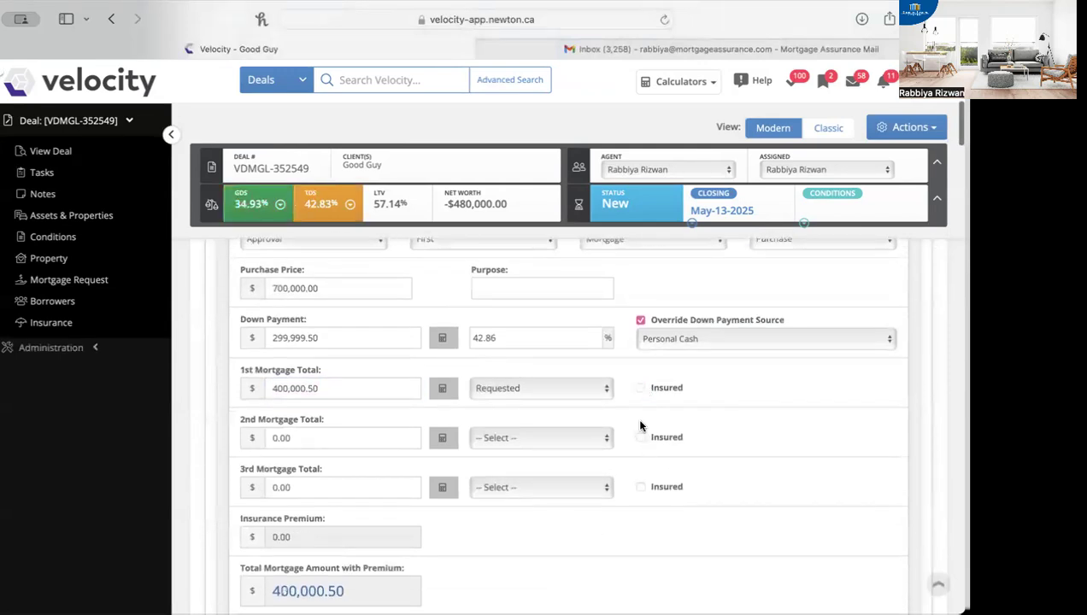
Step: Check the interest rate and the monthly payment in the loan terms of the mortgage request
scroll(642, 427, "down", 5)
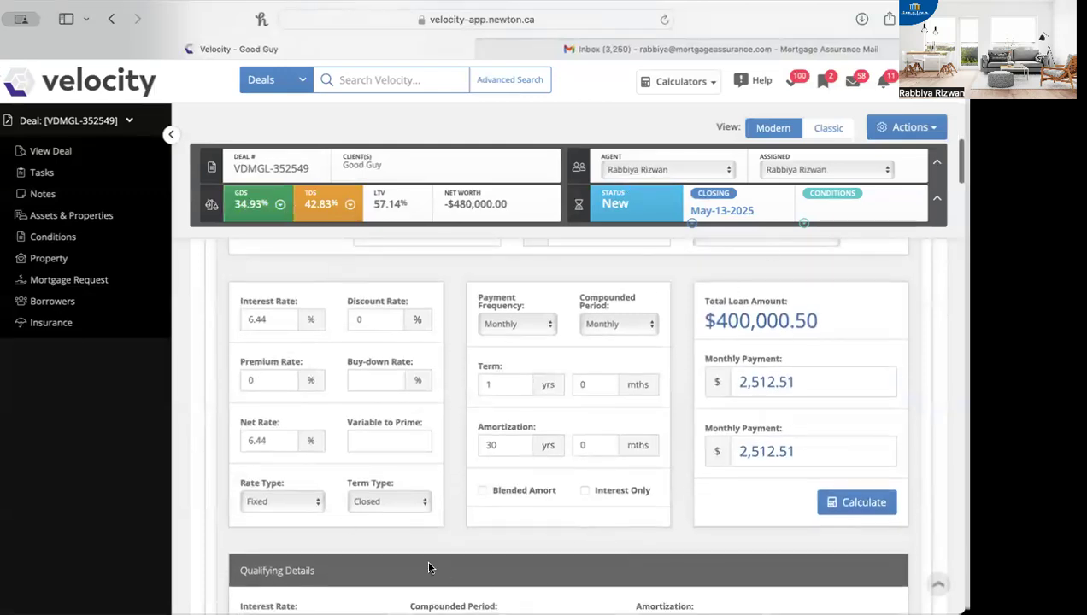
double_click(274, 322)
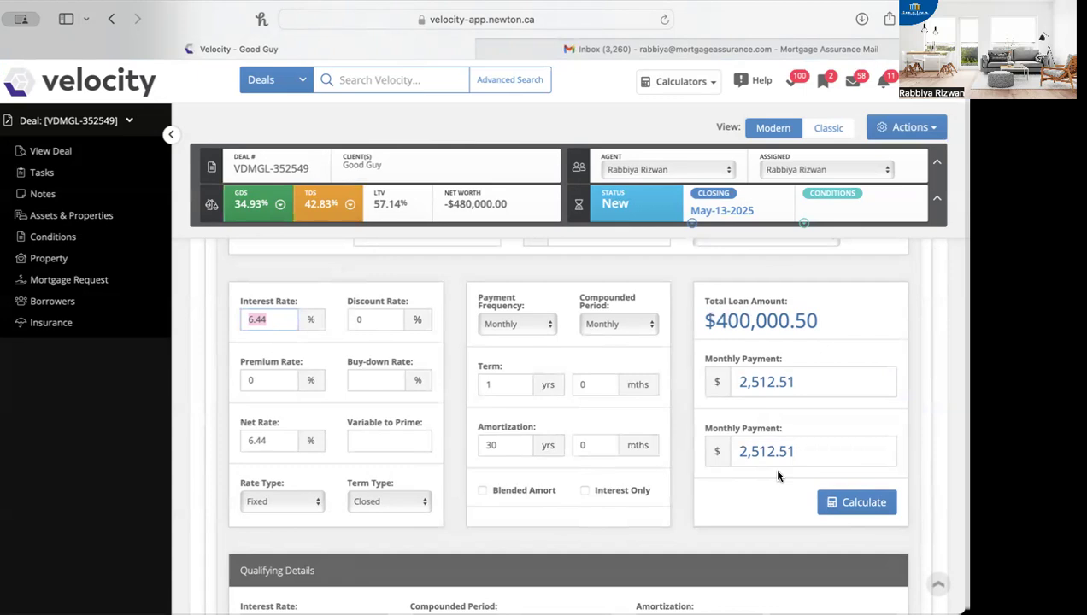
left_click(792, 450)
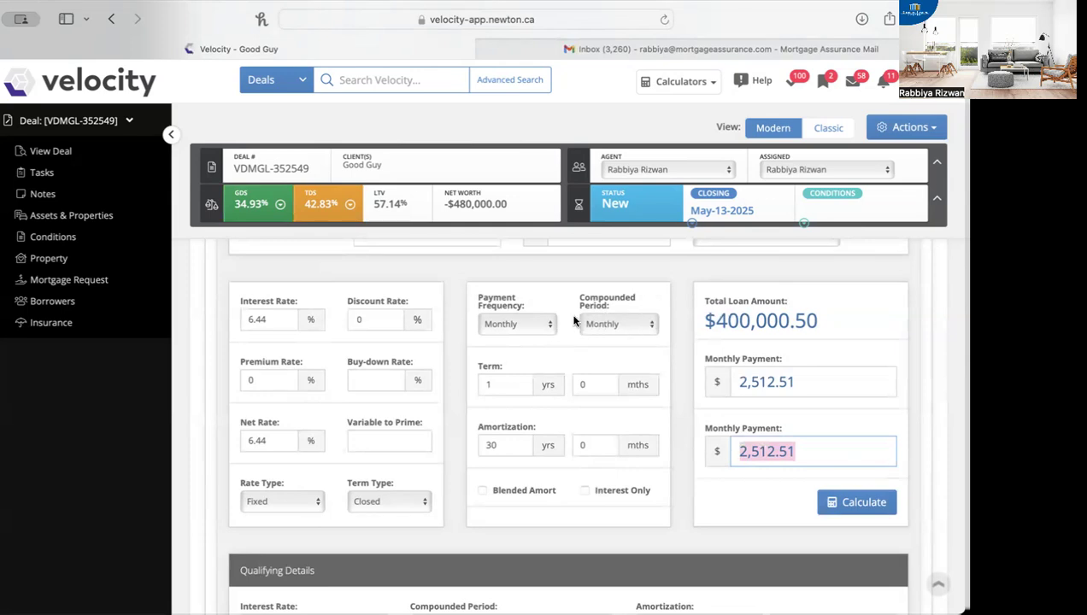
Step: Try Semi-Annual as the loan's compounded period and set it back to Monthly
left_click(630, 331)
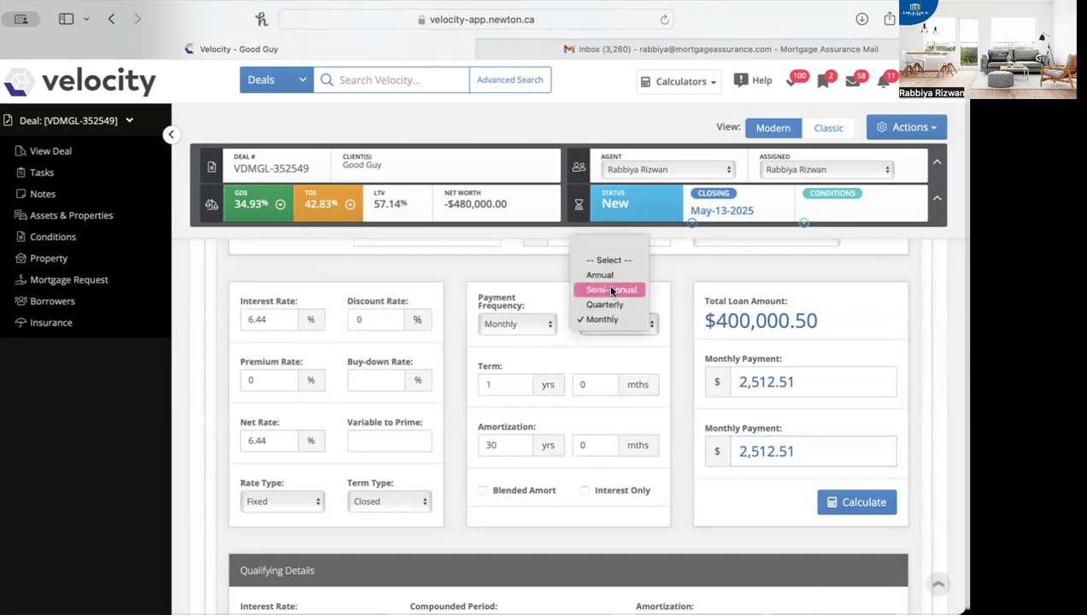
left_click(611, 290)
left_click(633, 323)
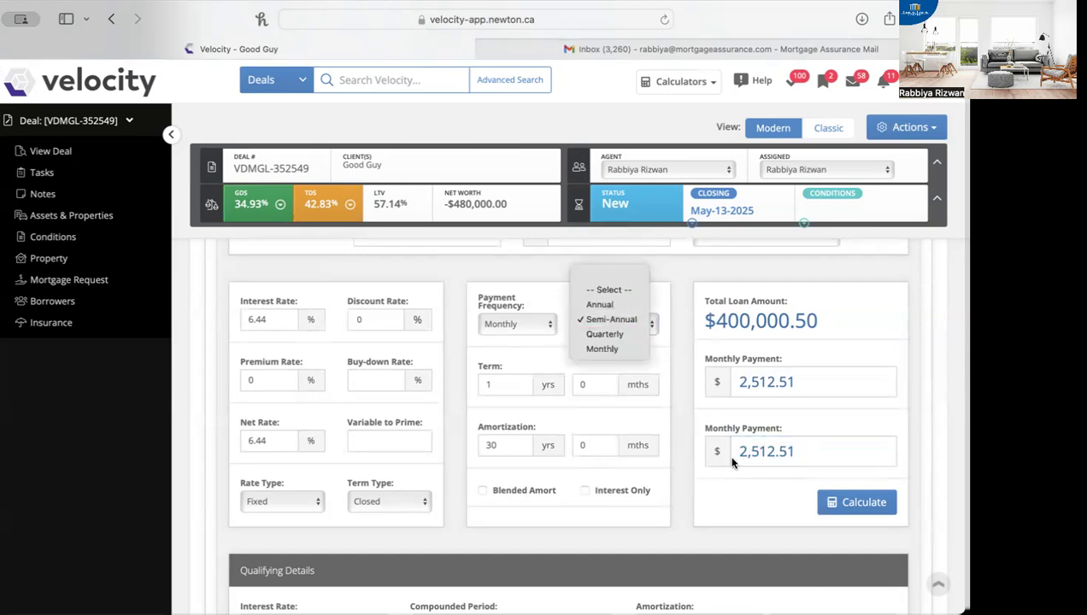
left_click(598, 348)
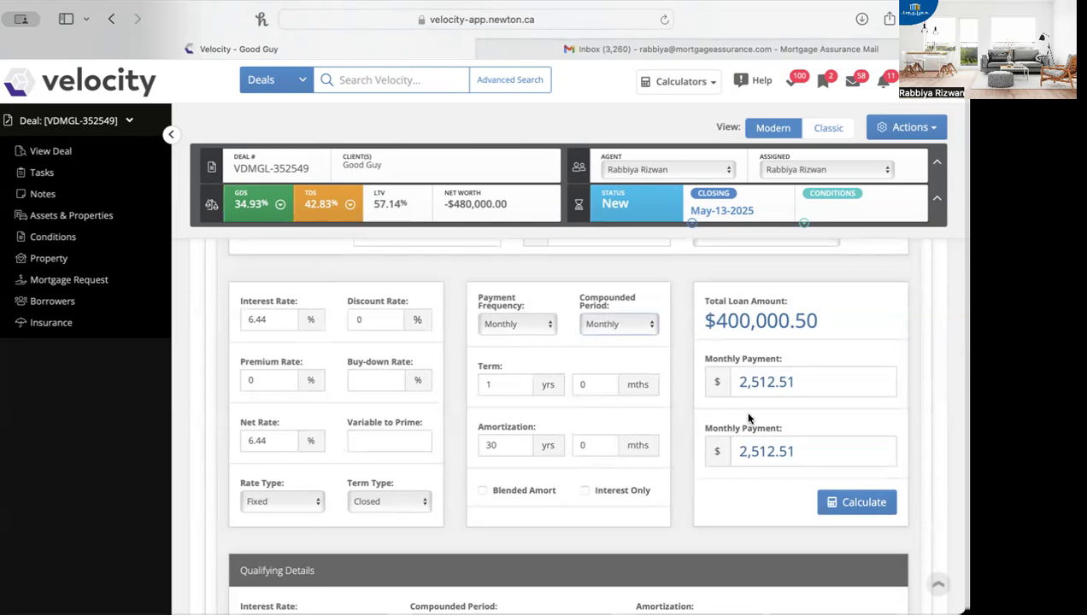
Step: Examine the monthly payment for the current total loan amount and compounded period
left_click_drag(807, 451, 735, 453)
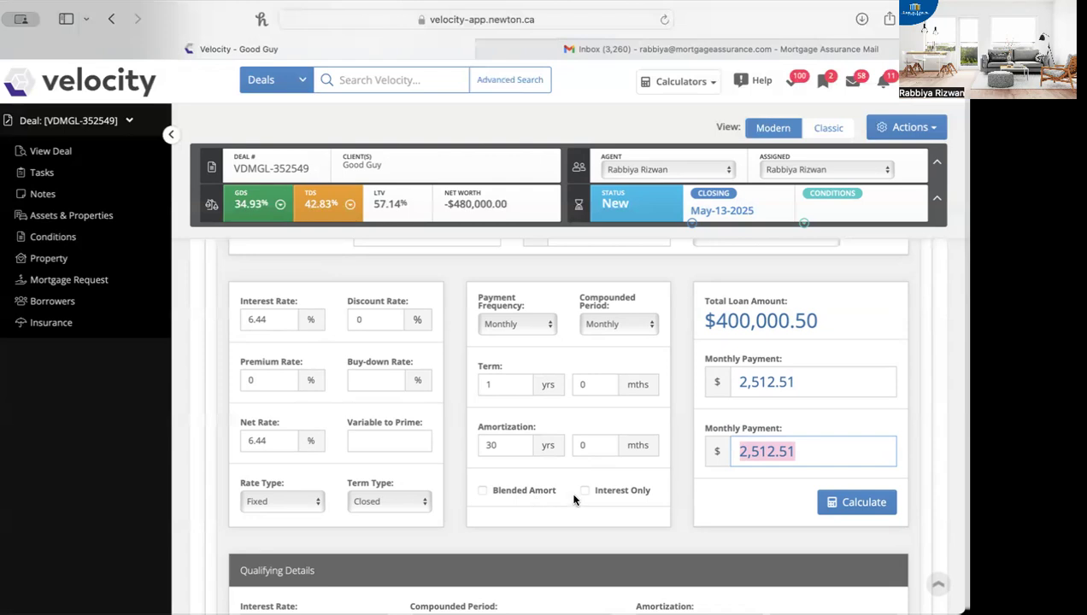
scroll(573, 497, "down", 1)
left_click_drag(837, 432, 722, 434)
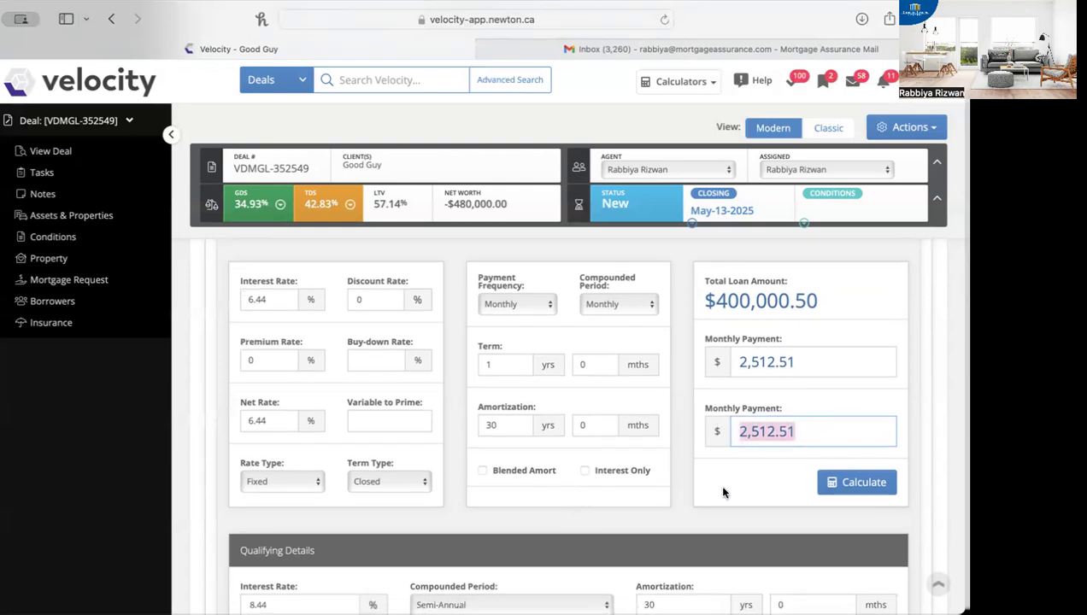
Step: Collapse and reopen the ON Disclosure to Borrower Statement (Fixed) in the deal's Conditions & Documents
scroll(776, 492, "down", 5)
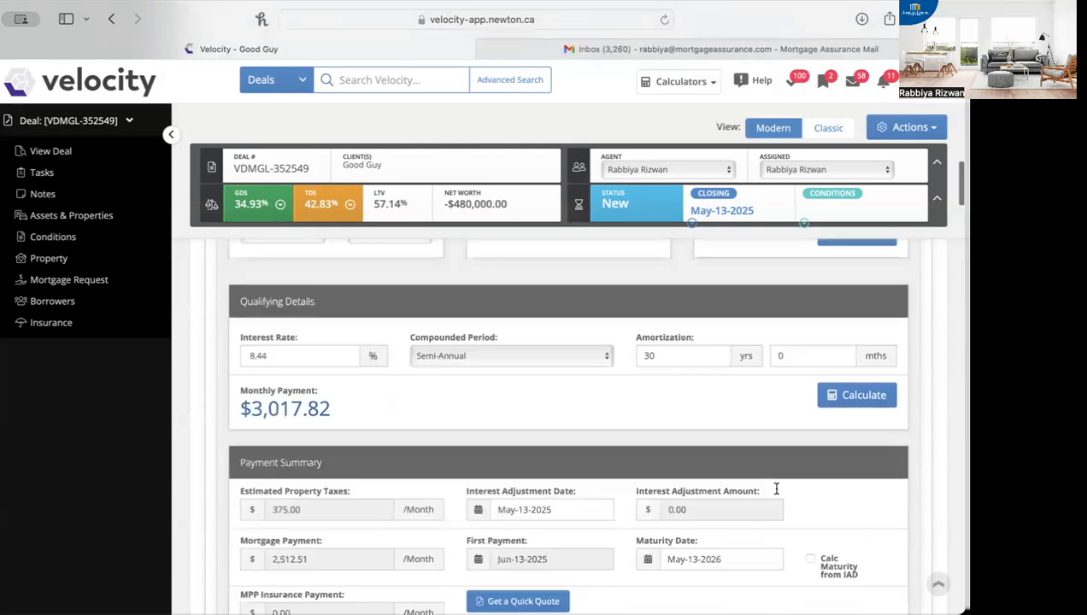
scroll(776, 492, "down", 20)
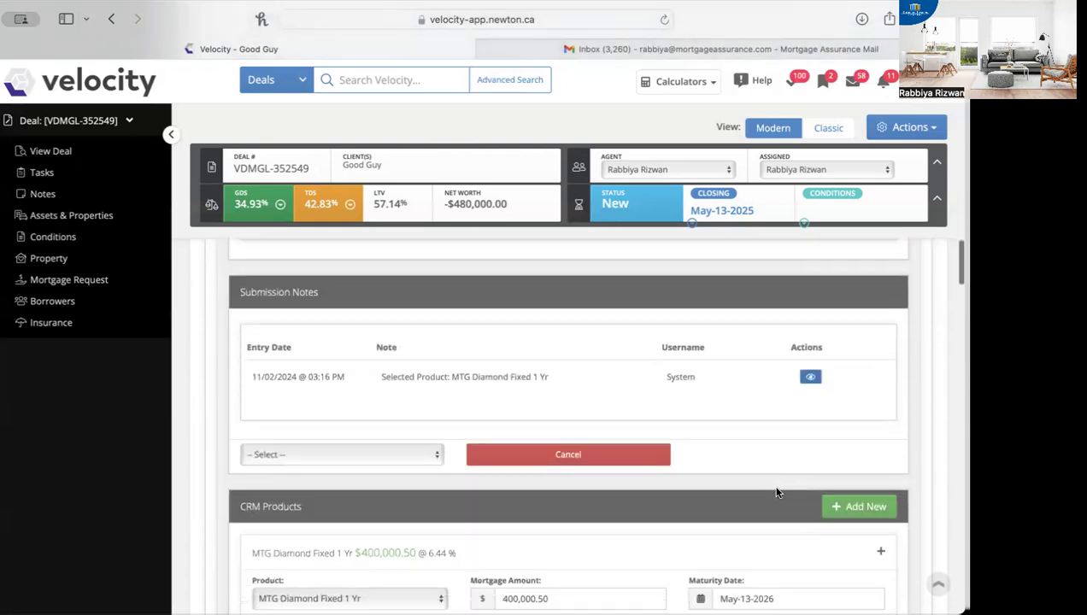
scroll(776, 492, "down", 10)
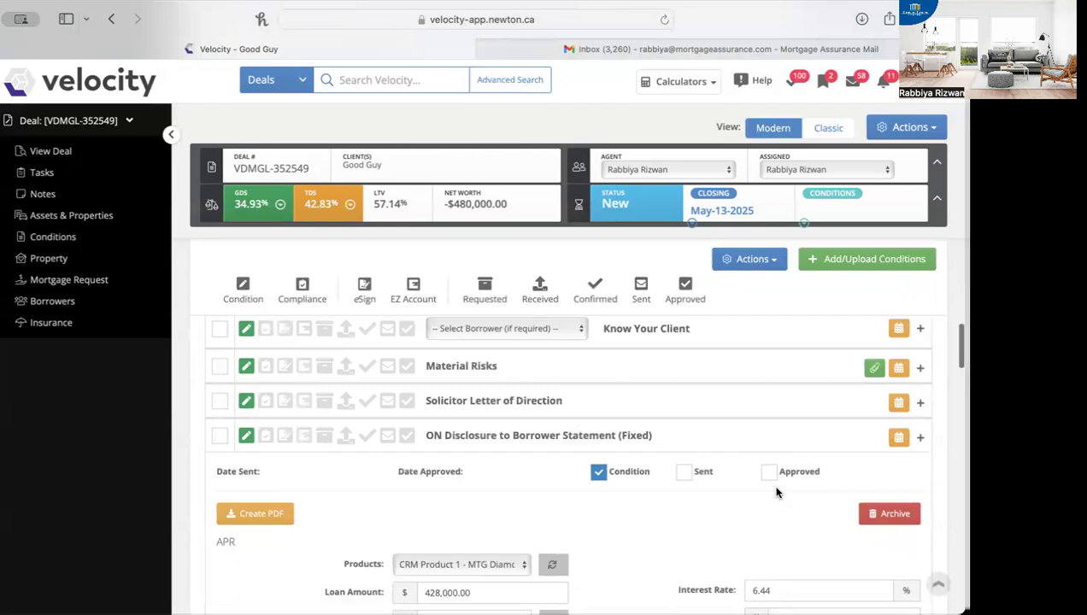
scroll(777, 492, "up", 2)
left_click(598, 346)
scroll(598, 346, "up", 4)
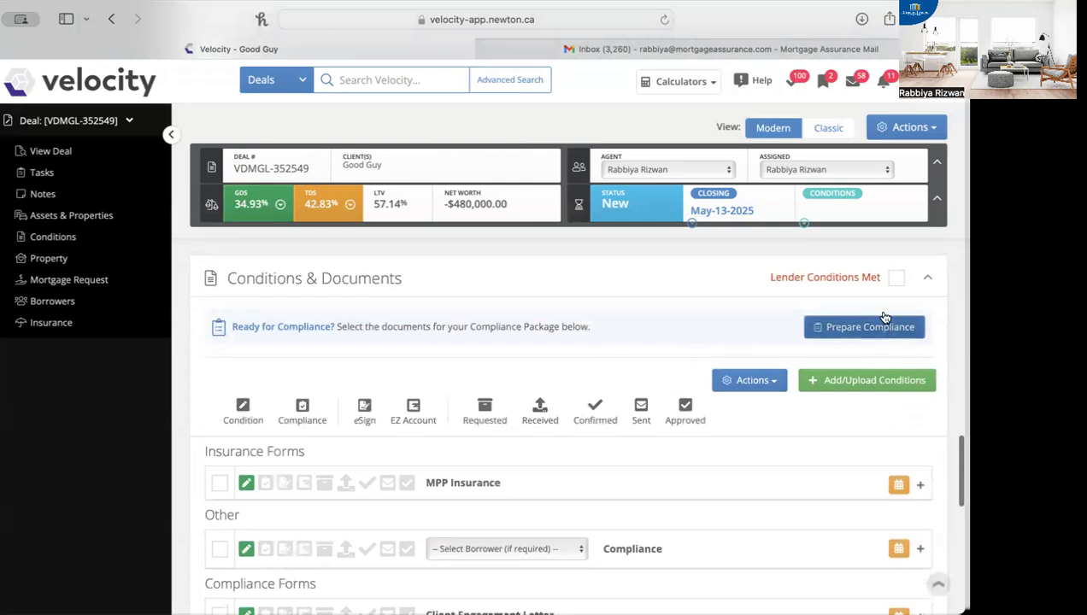
scroll(735, 420, "down", 1)
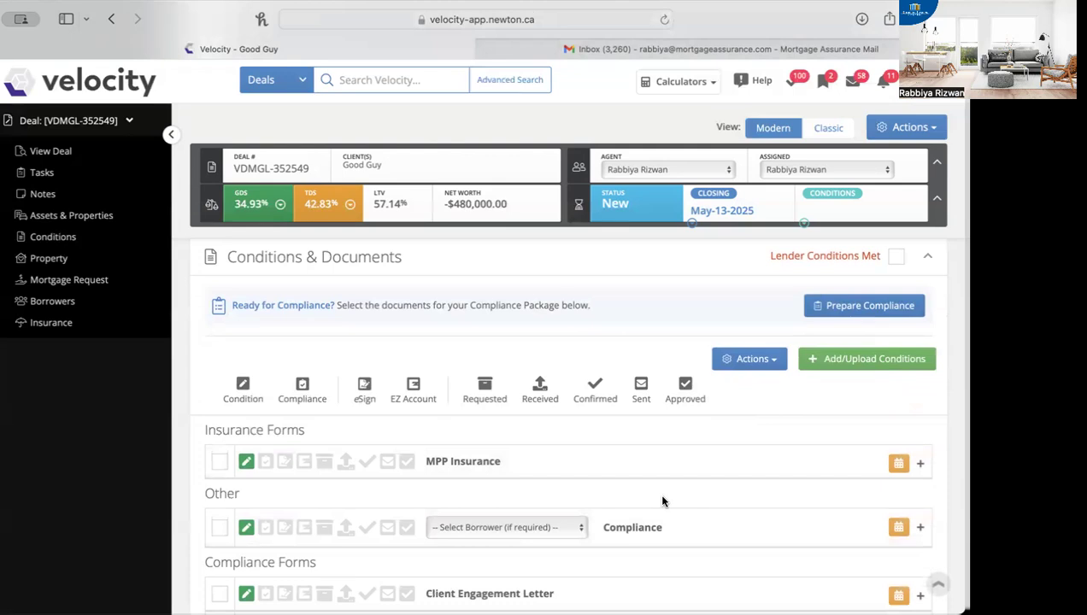
scroll(662, 501, "down", 5)
scroll(662, 502, "down", 1)
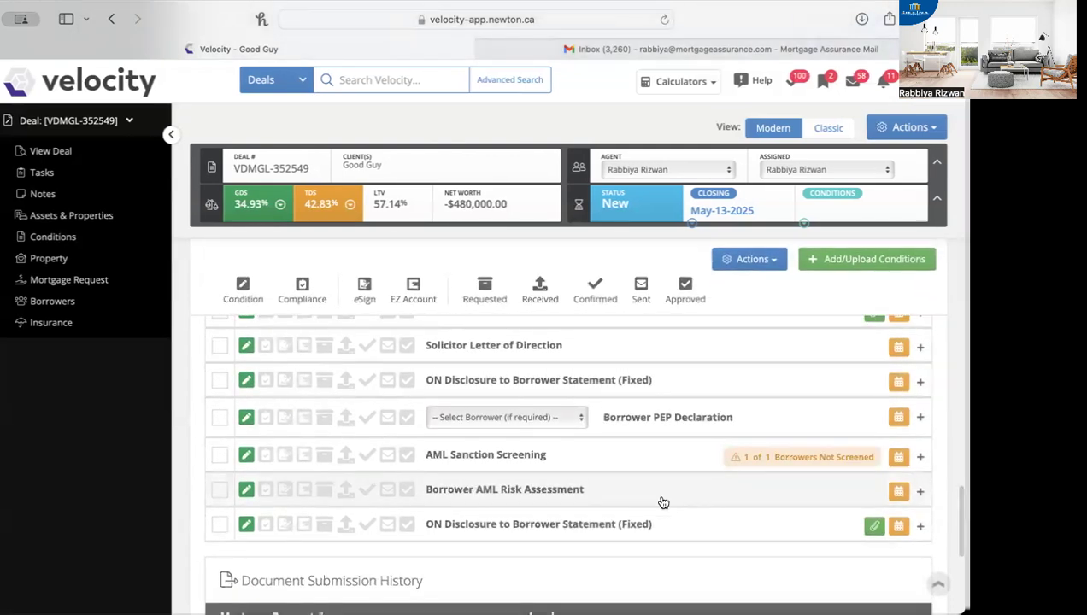
left_click(479, 388)
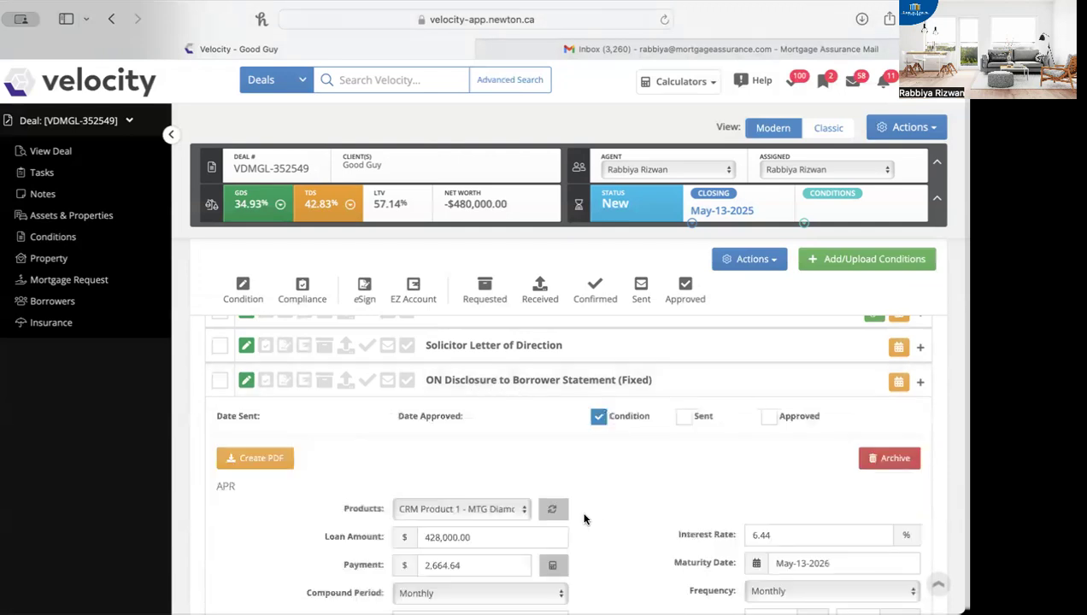
Step: Select CRM Product 1 - MTG Diamond Fixed 1 Yr in the disclosure, refresh its loan details and check the payment
left_click(513, 511)
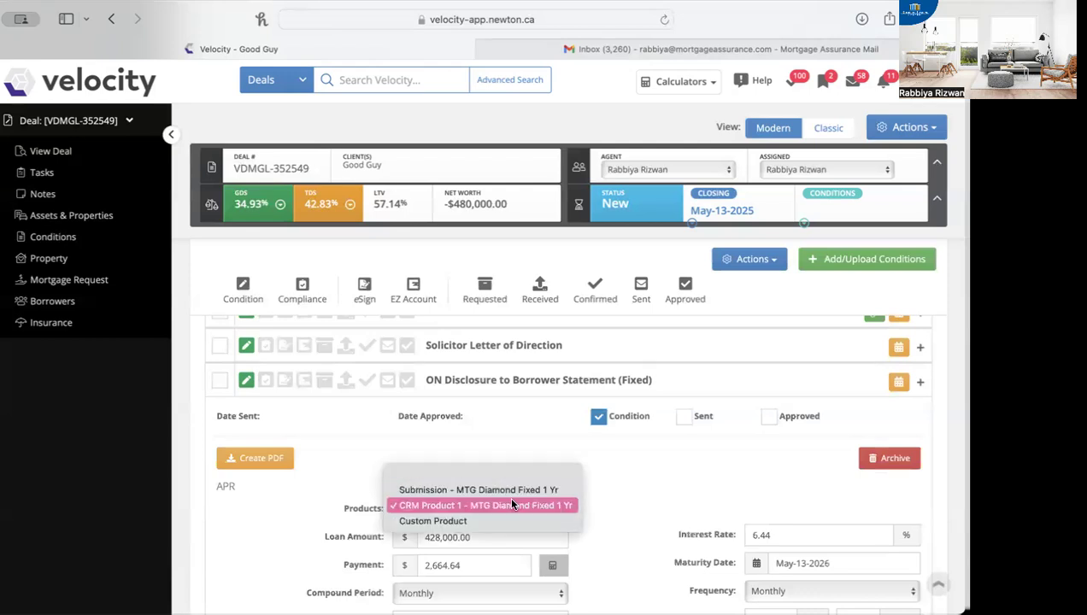
left_click(512, 505)
scroll(519, 559, "down", 2)
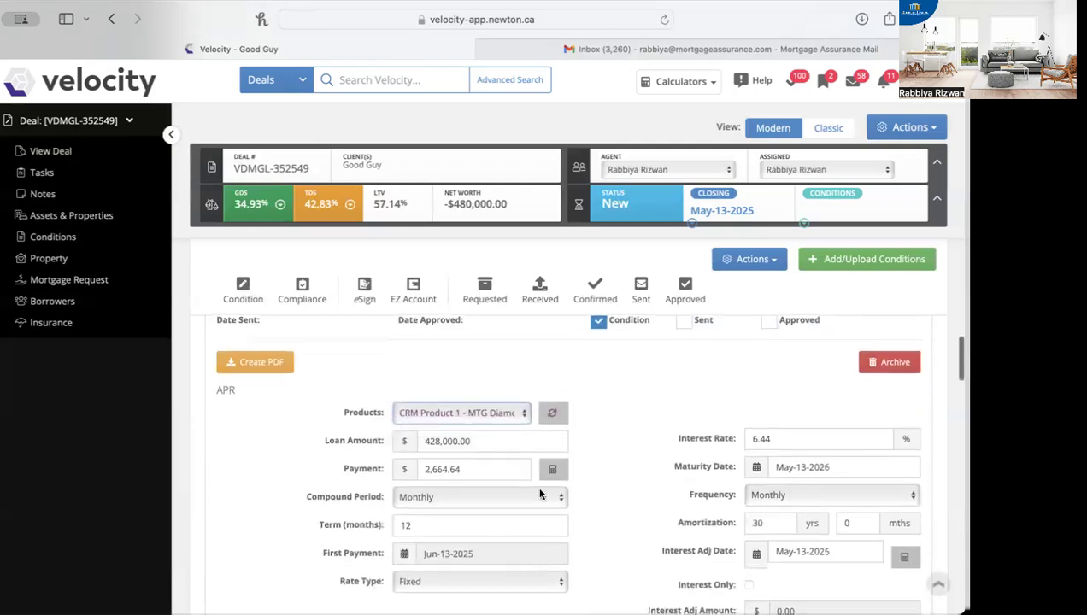
left_click(553, 415)
scroll(454, 515, "down", 1)
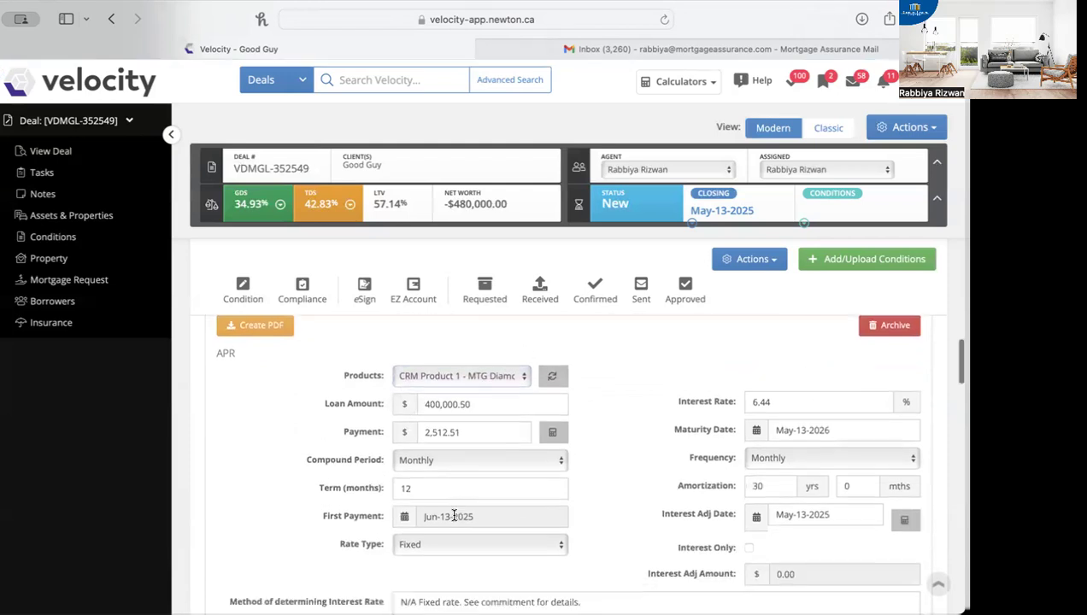
left_click_drag(466, 428, 411, 426)
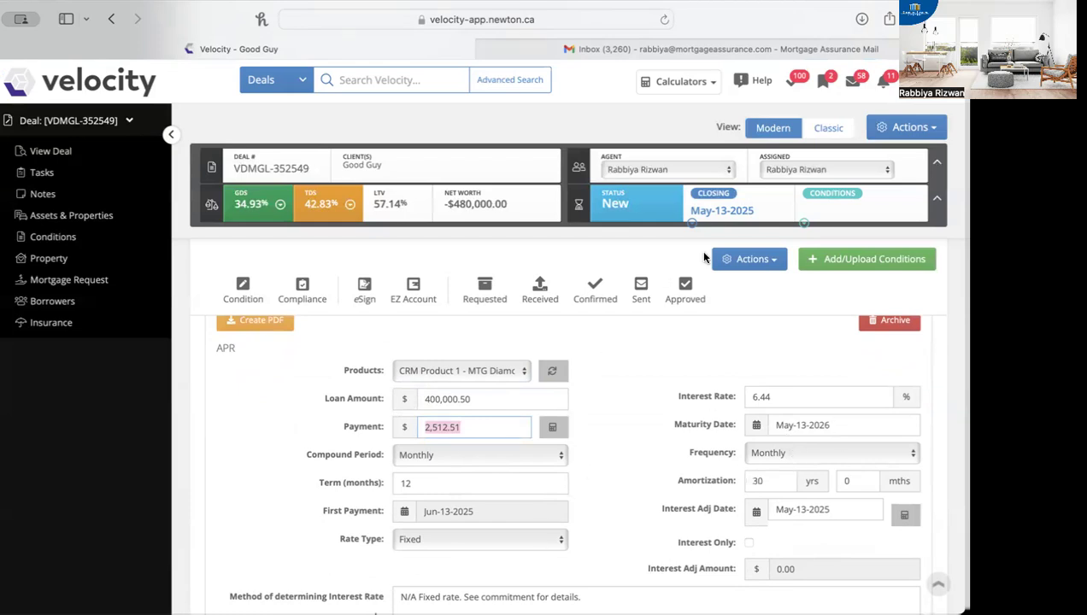
Step: Change the deal's closing date to Mar-19-2025
left_click(731, 211)
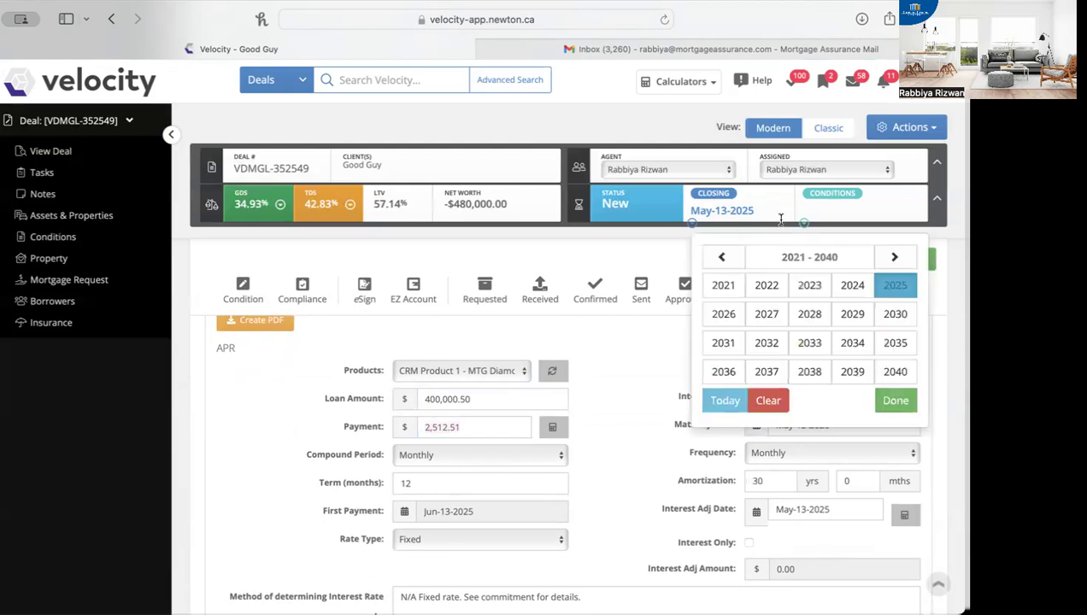
left_click(891, 285)
left_click(880, 292)
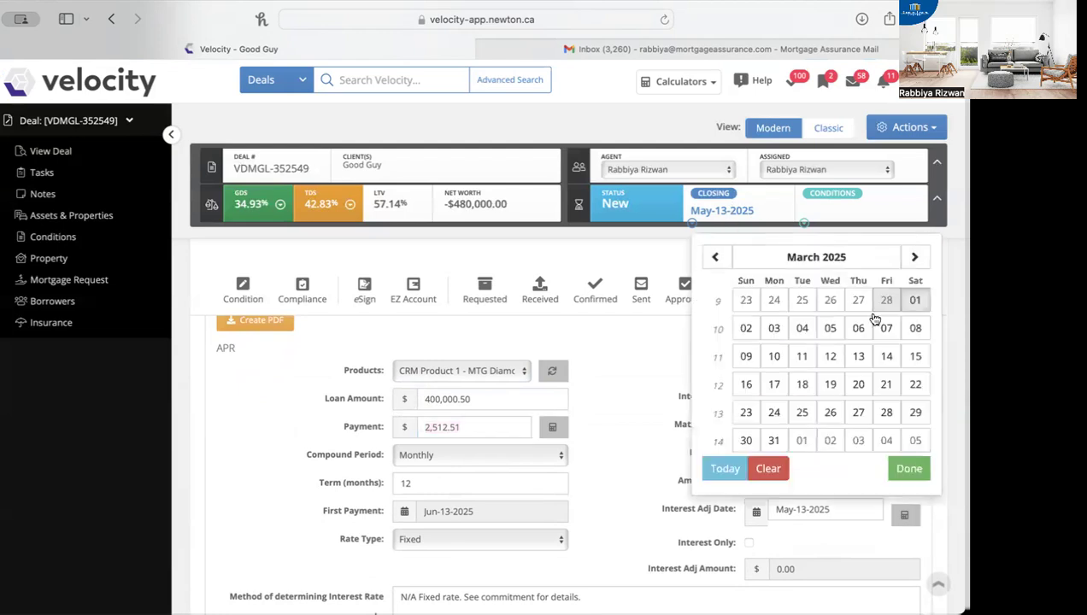
left_click(828, 384)
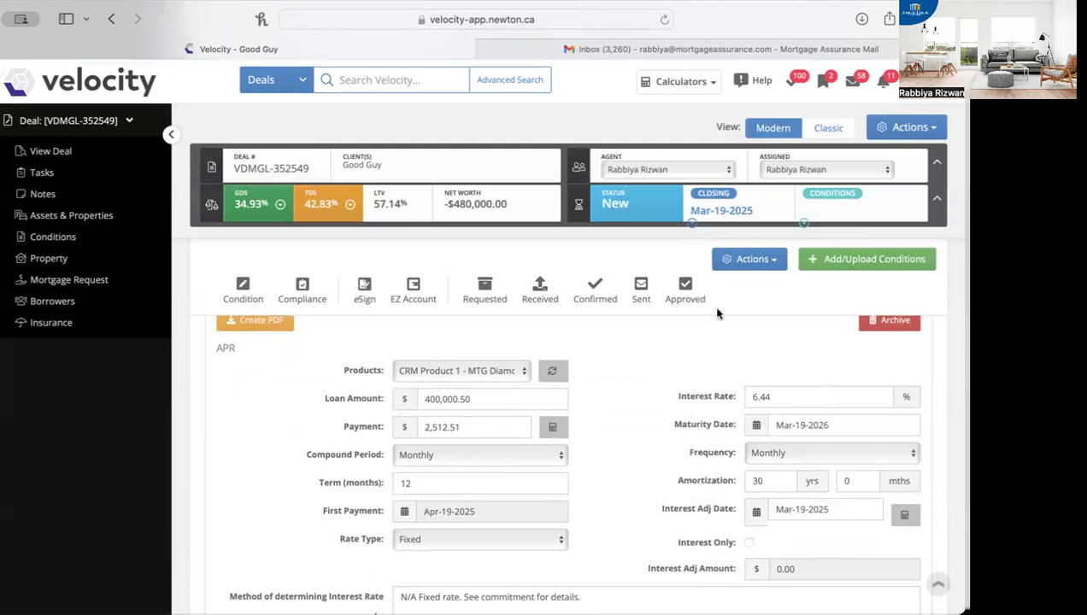
Step: Review the disclosure's payment dates, interest rate method, grace period and advance details down to Fees + Costs
scroll(632, 474, "down", 1)
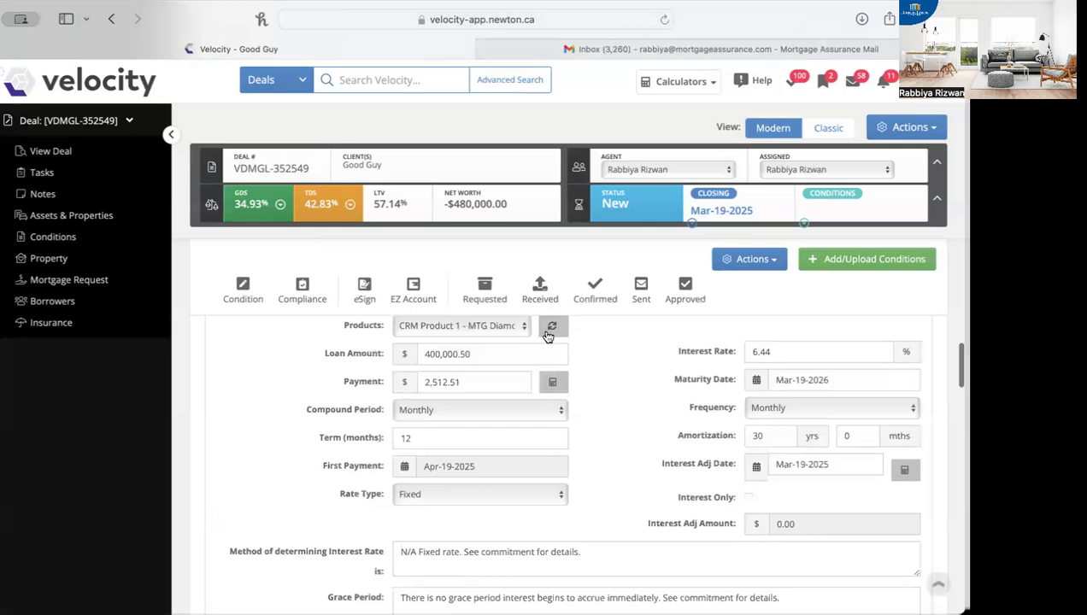
scroll(609, 449, "down", 2)
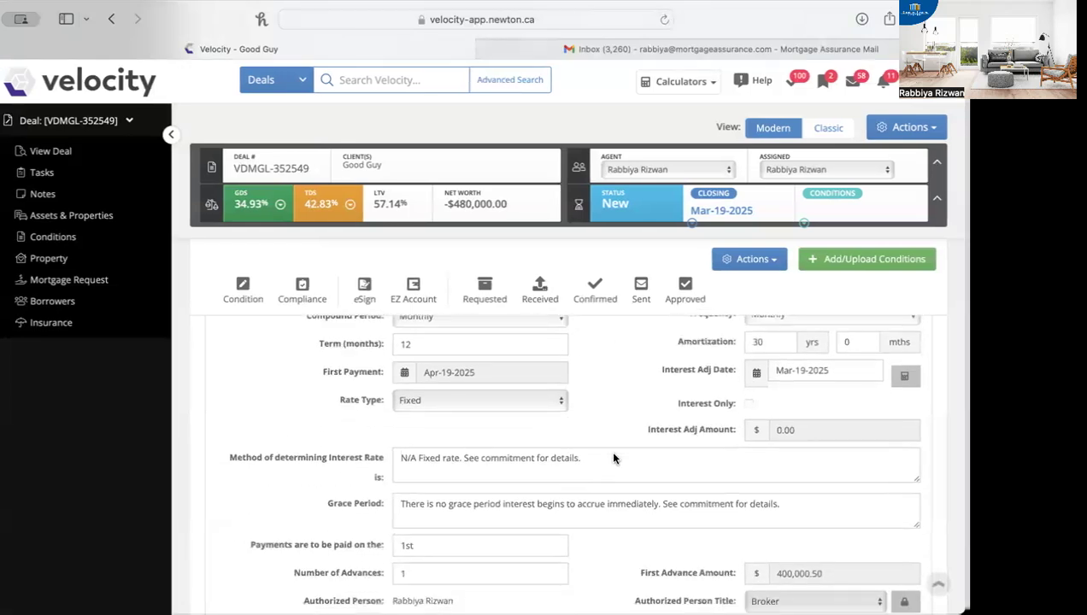
scroll(613, 456, "down", 2)
scroll(613, 455, "up", 3)
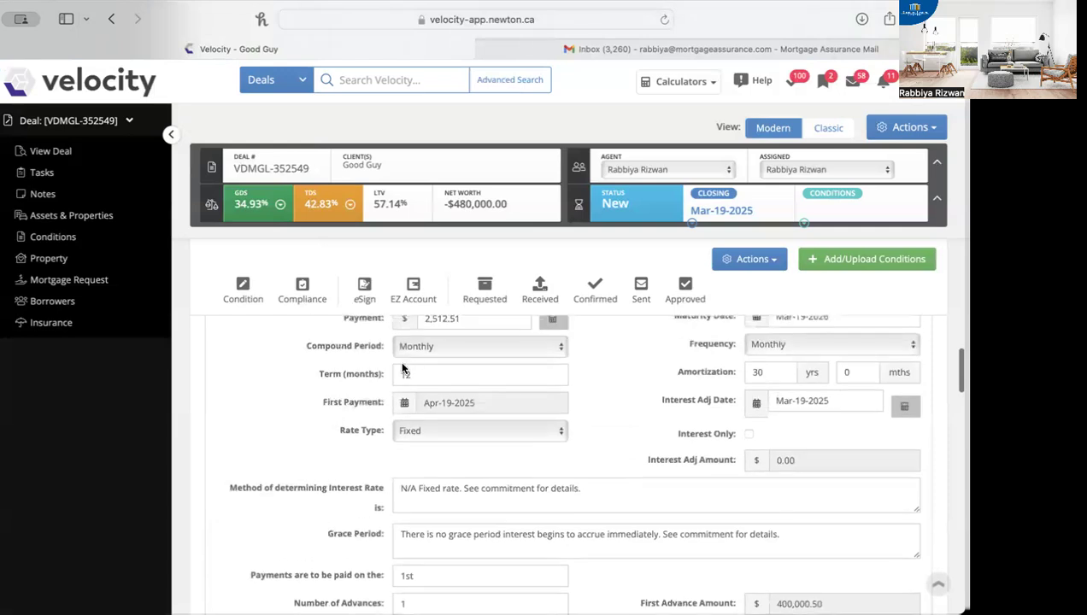
scroll(419, 370, "up", 1)
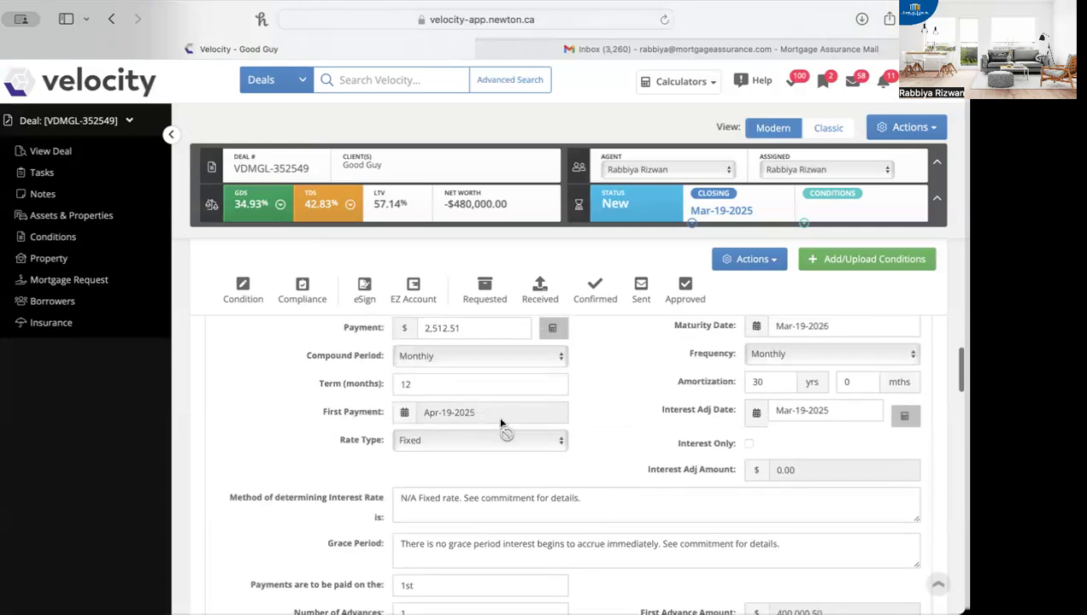
scroll(689, 459, "down", 3)
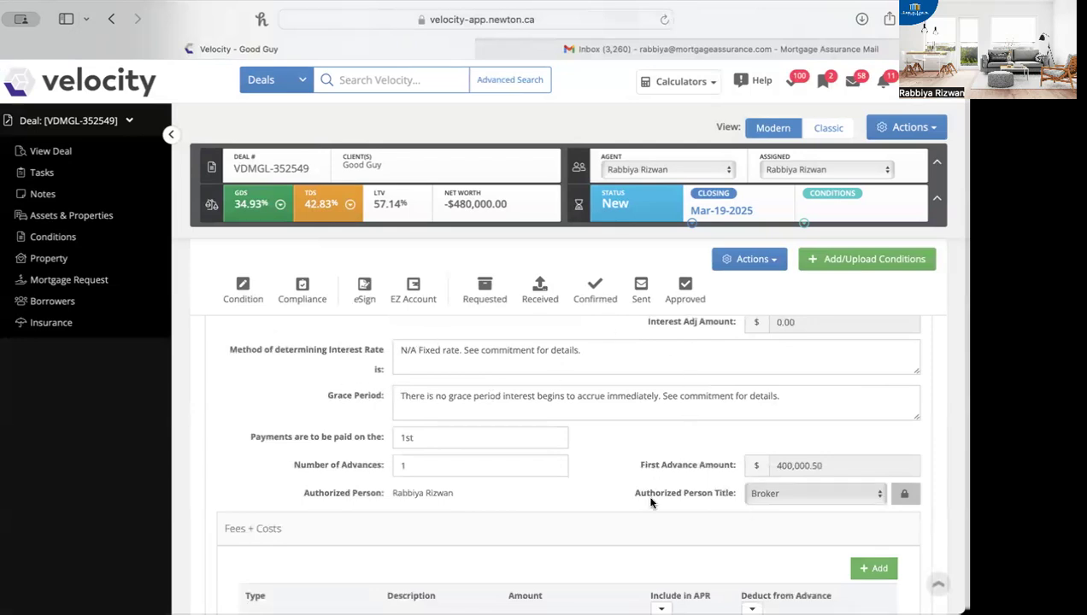
Step: Check the Method of determining Interest Rate and Grace Period texts for their reference to the commitment
scroll(650, 503, "up", 1)
left_click(585, 370)
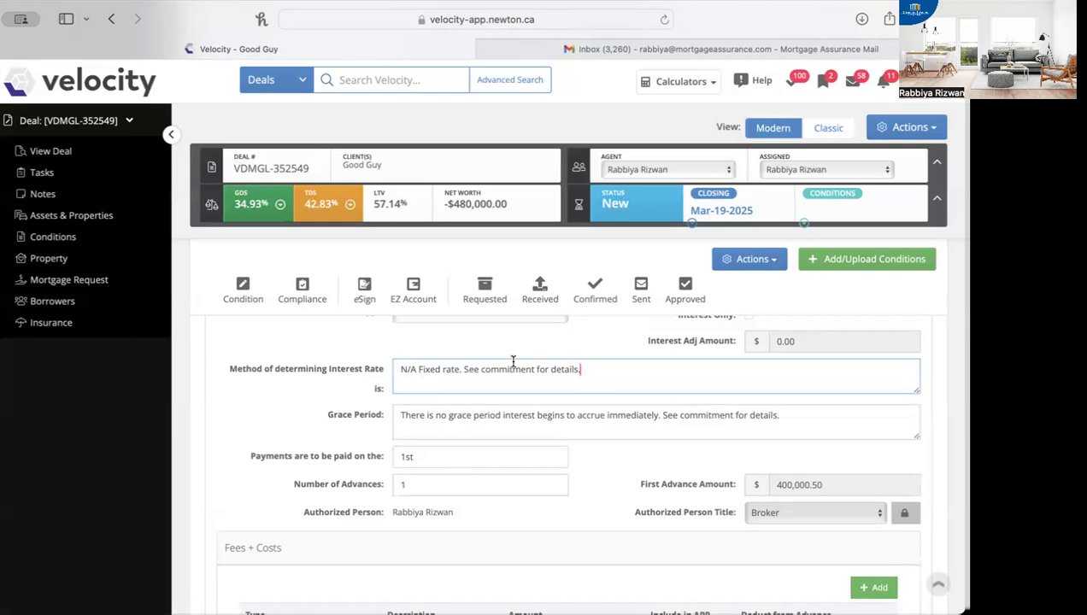
mouse_move(465, 369)
left_mouse_down()
mouse_move(597, 371)
mouse_move(462, 369)
left_mouse_up()
key("Up")
left_click(469, 389)
scroll(463, 445, "down", 1)
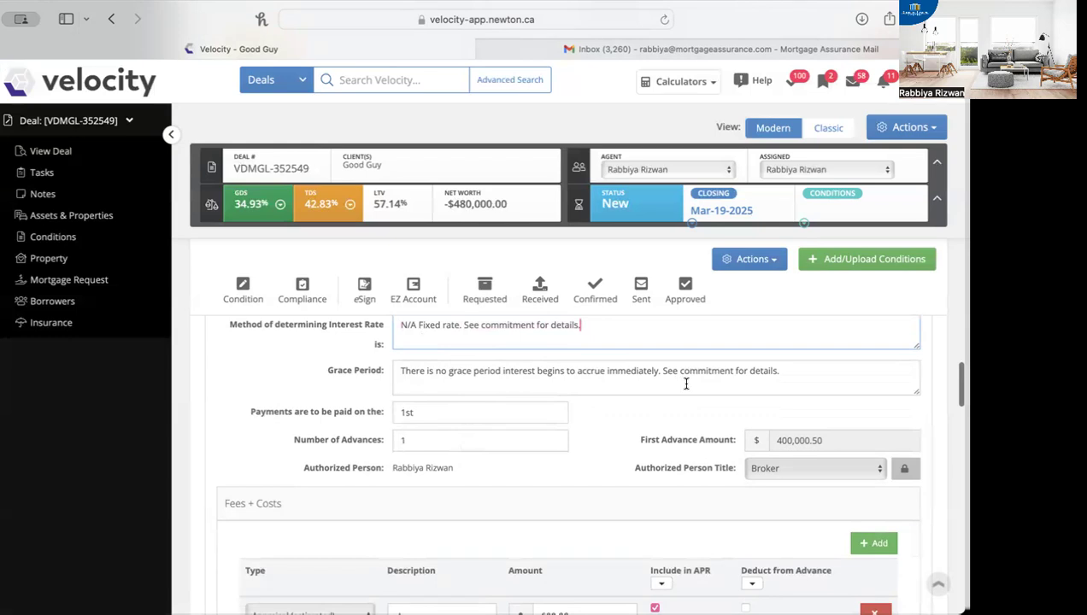
left_click_drag(662, 370, 780, 369)
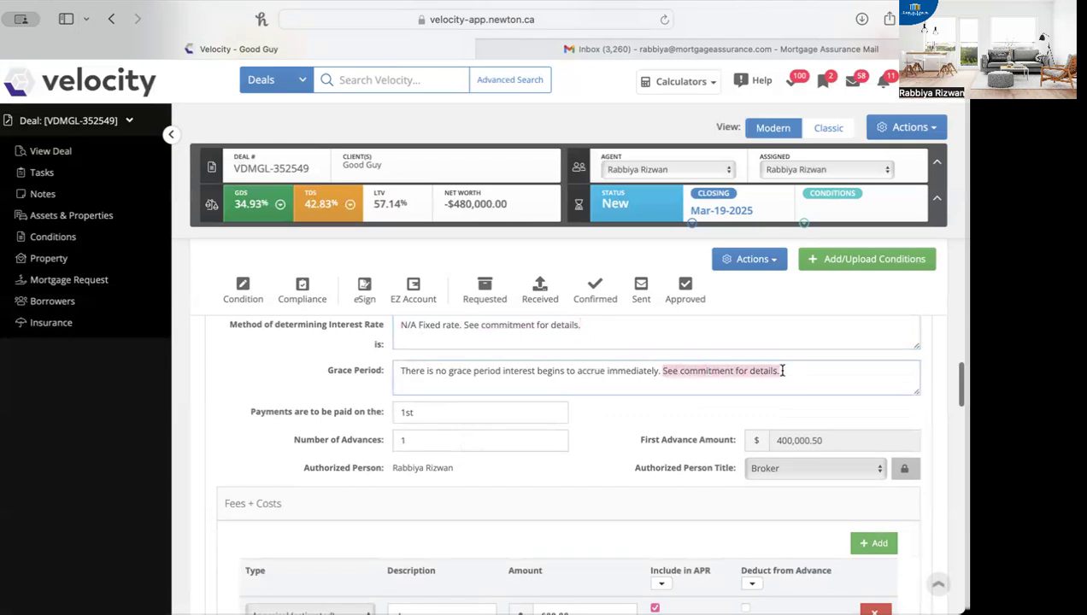
Step: Check the disclosure's payment day and Number of Advances fields
scroll(587, 402, "down", 2)
left_click(445, 354)
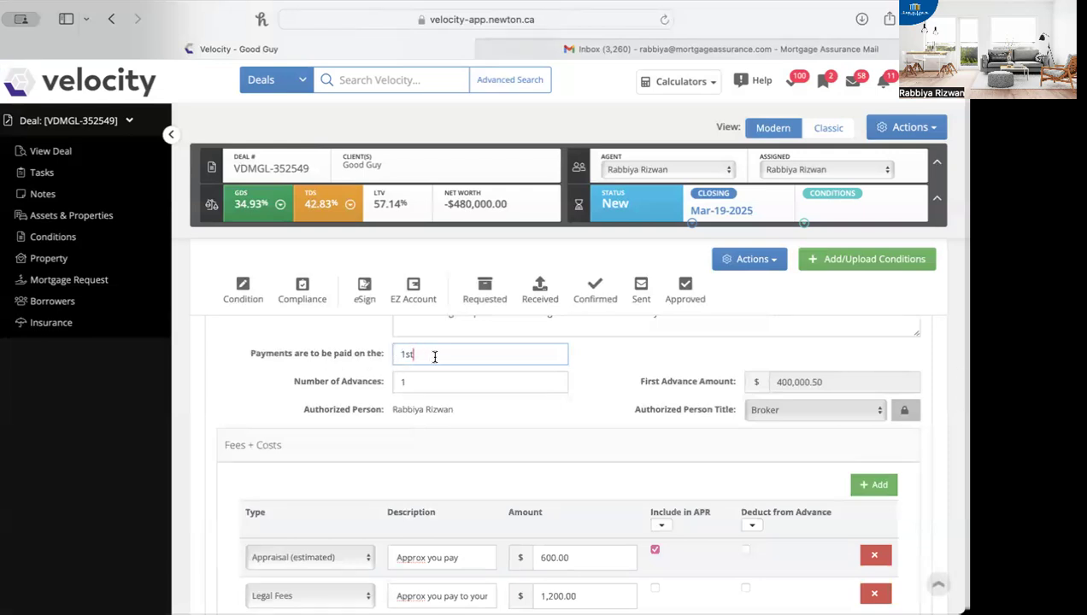
left_click(435, 382)
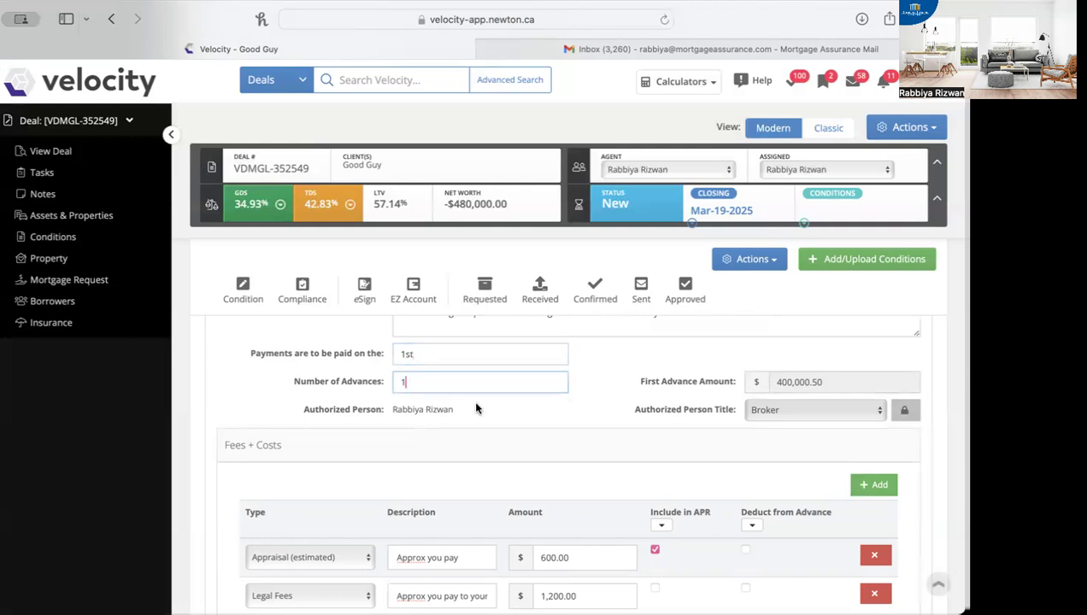
Step: Check the description and amount of the legal fee for the borrower's own lawyer under Fees + Costs
scroll(476, 407, "down", 5)
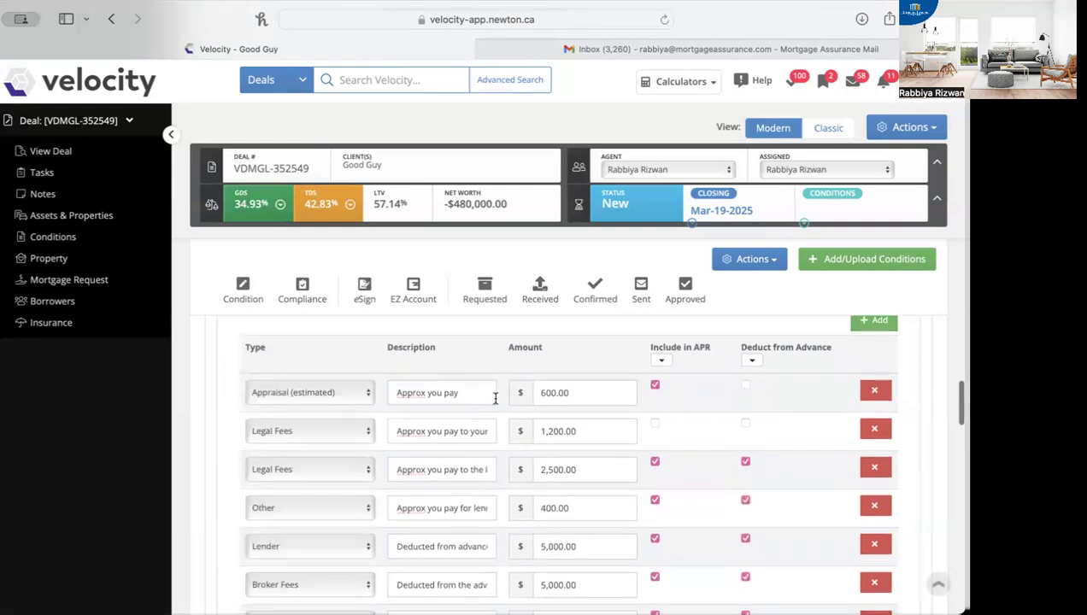
scroll(650, 454, "down", 1)
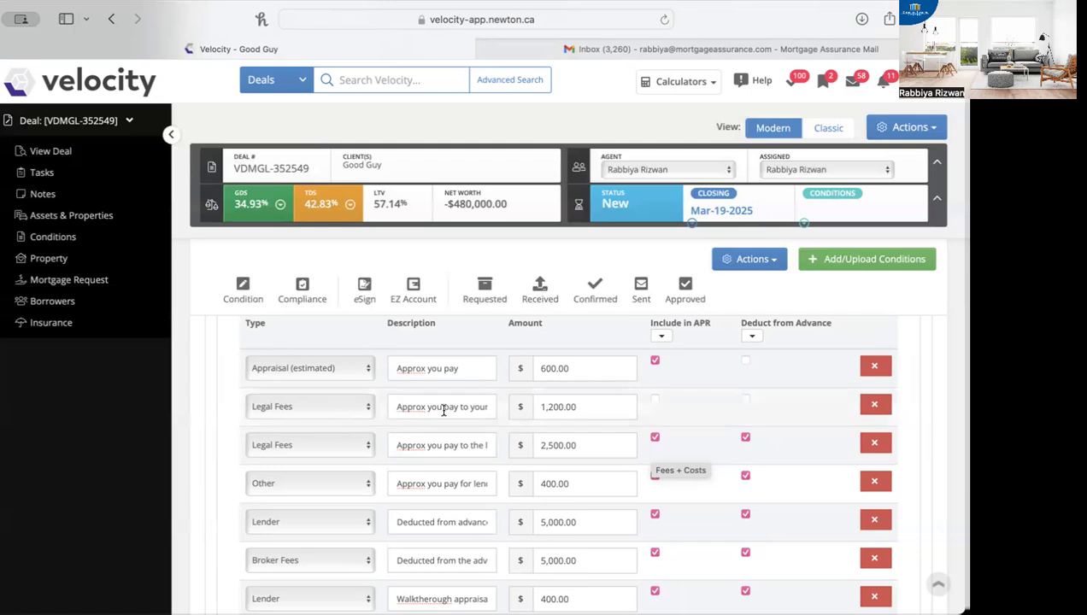
left_click_drag(389, 407, 522, 411)
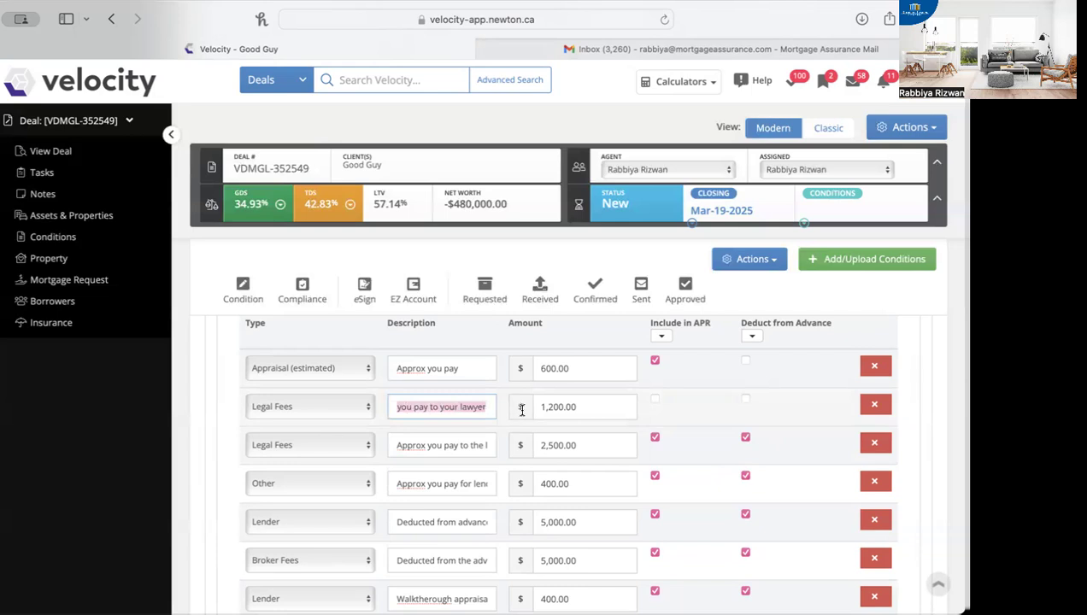
double_click(590, 406)
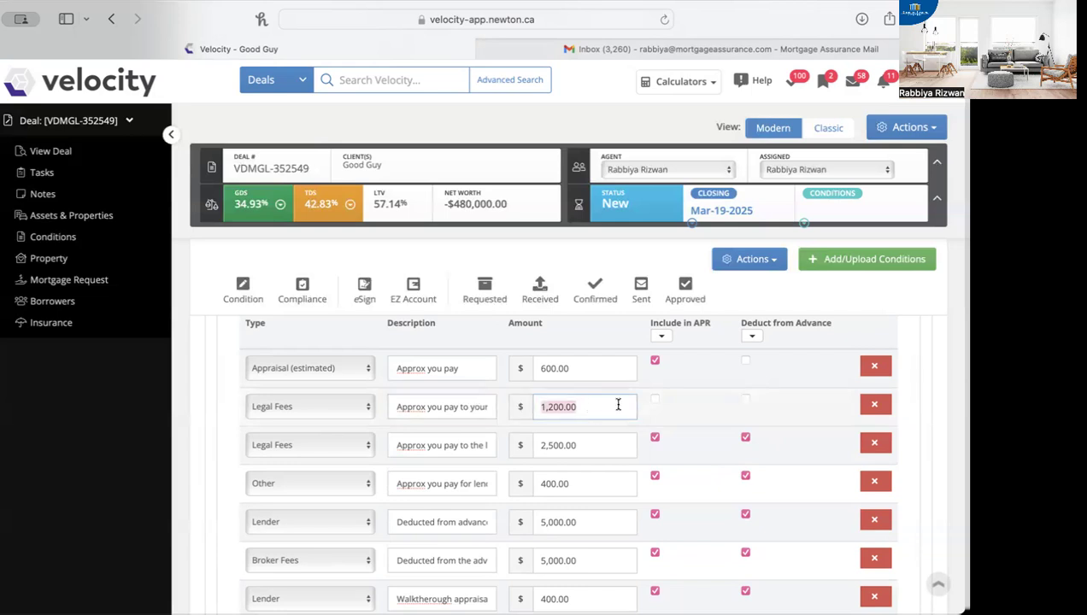
left_click(667, 393)
scroll(643, 511, "down", 2)
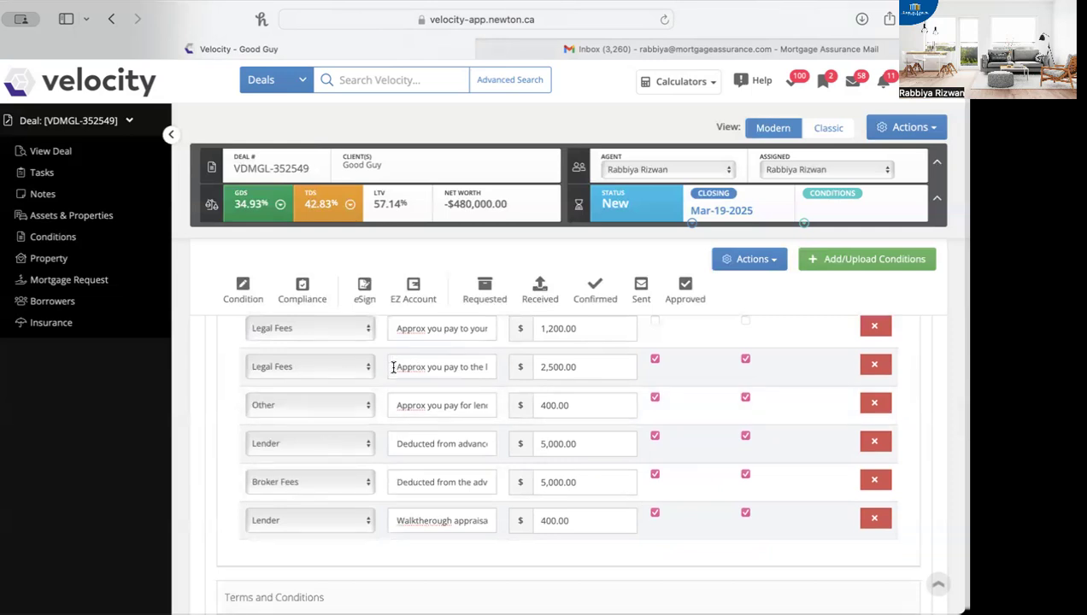
Step: Check the full description and amount of the lender lawyer's legal fee, along with its APR and advance deduction options
left_click_drag(405, 367, 509, 368)
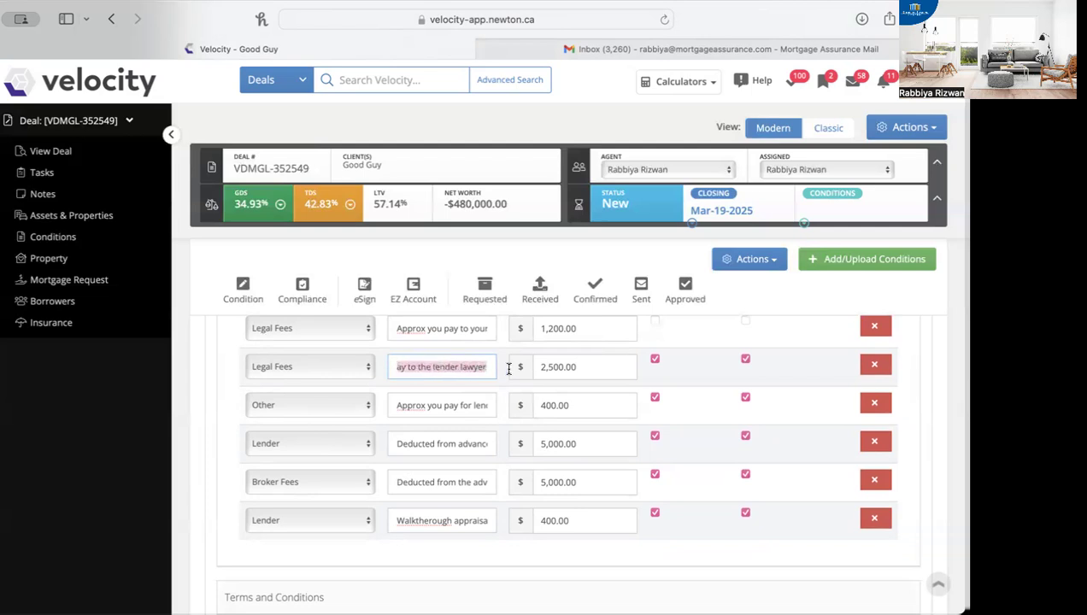
left_click(460, 366)
left_click_drag(460, 366, 327, 357)
left_click_drag(428, 366, 498, 365)
left_click(493, 366)
left_click(605, 371)
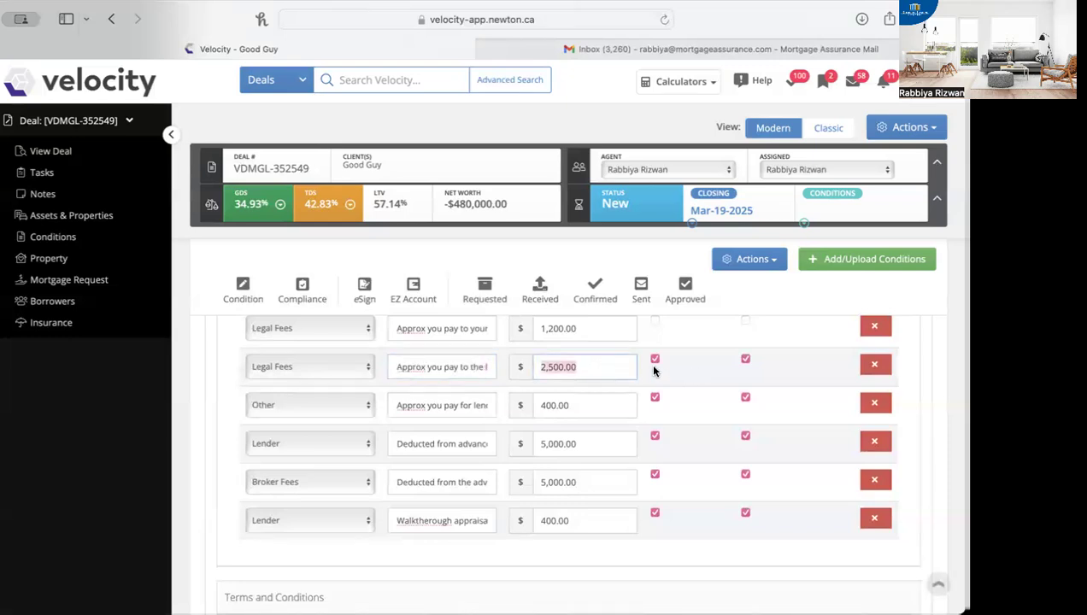
scroll(655, 370, "up", 3)
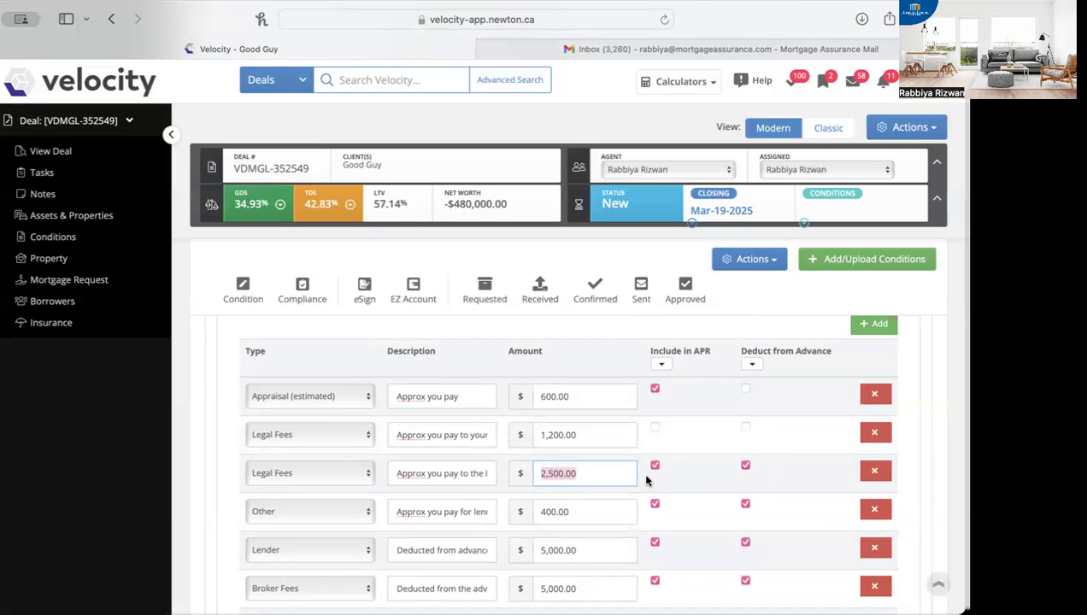
scroll(656, 479, "down", 2)
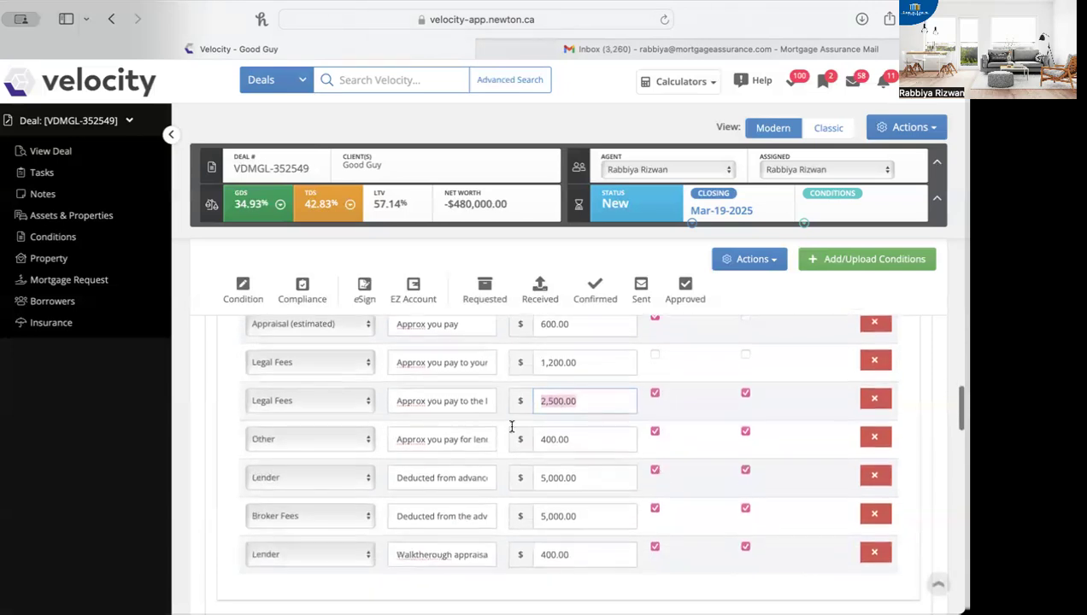
Step: Check the descriptions and amounts of the lender title insurance cost and the lender fee deducted from the advance
left_click(396, 438)
left_click_drag(396, 438, 498, 438)
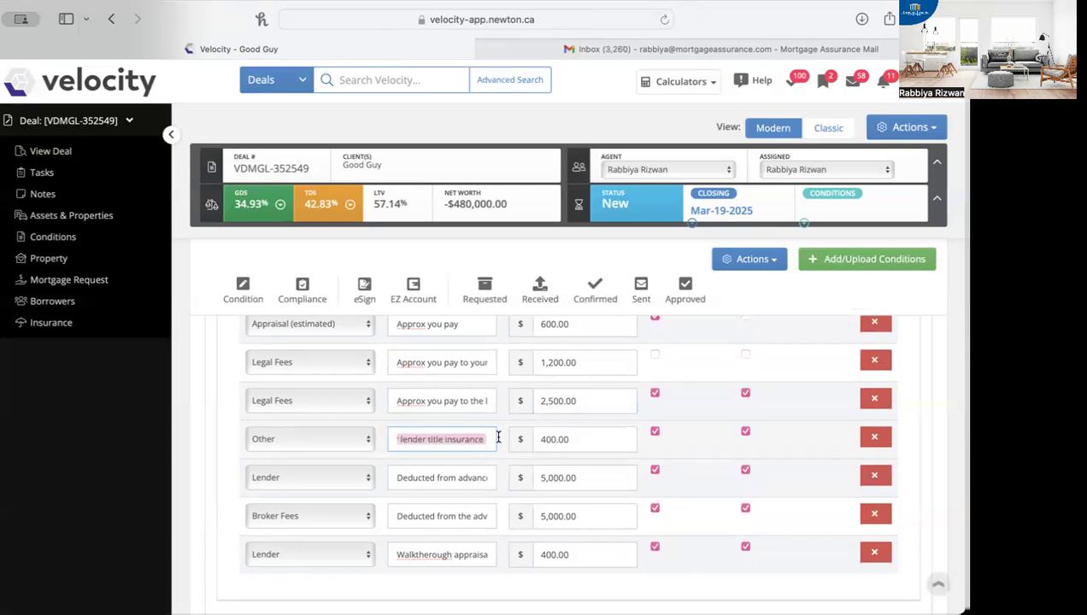
double_click(592, 439)
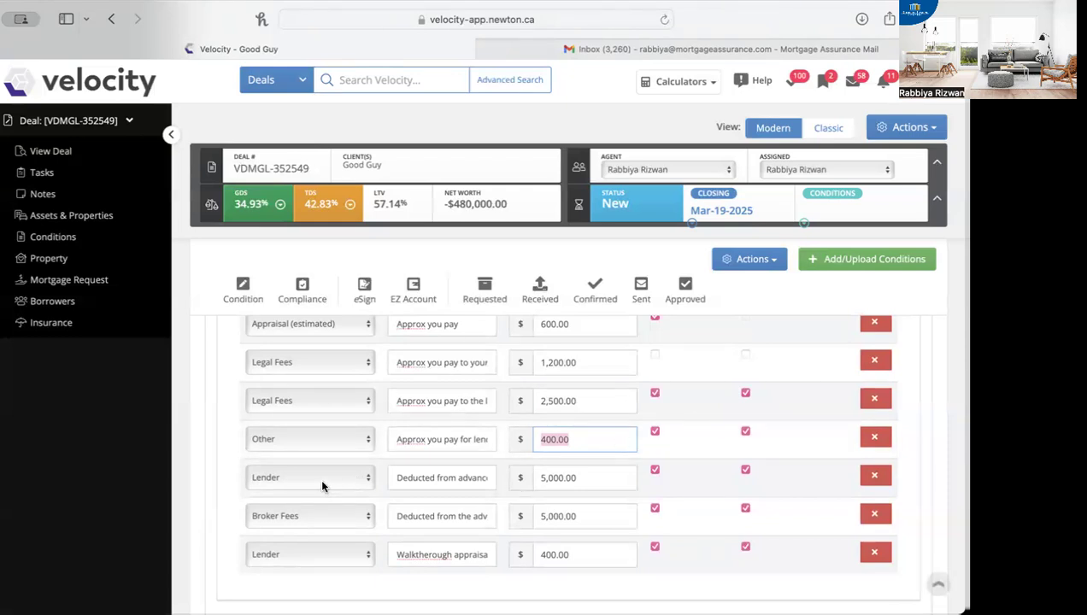
left_click_drag(396, 478, 506, 477)
left_click(598, 475)
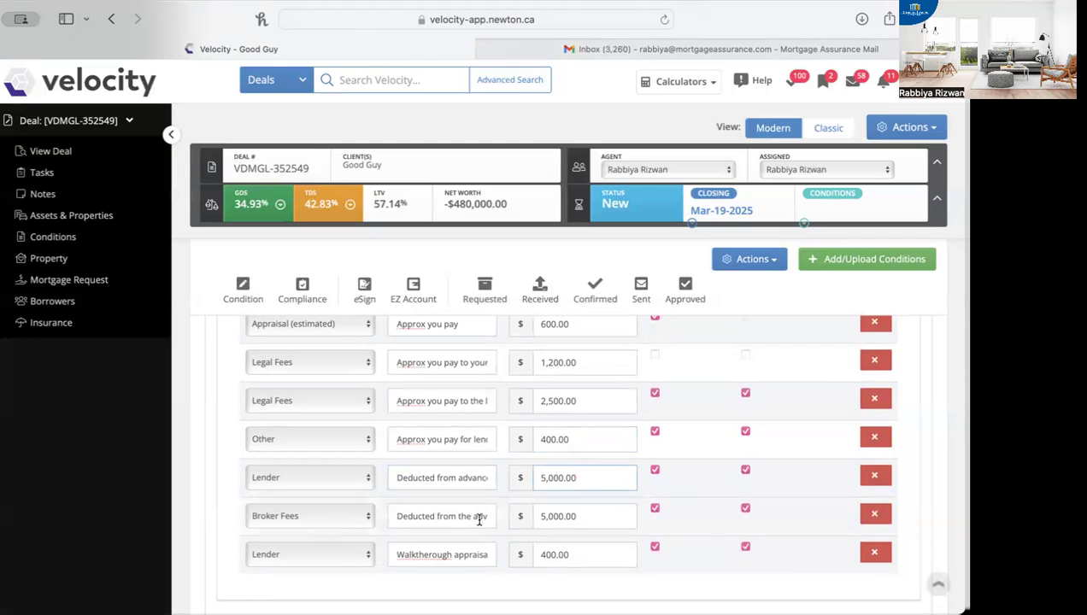
Step: Check the Broker Fees and walkthrough appraisal/admin descriptions, and review which costs are included in APR or deducted from the advance
left_click_drag(435, 517, 518, 518)
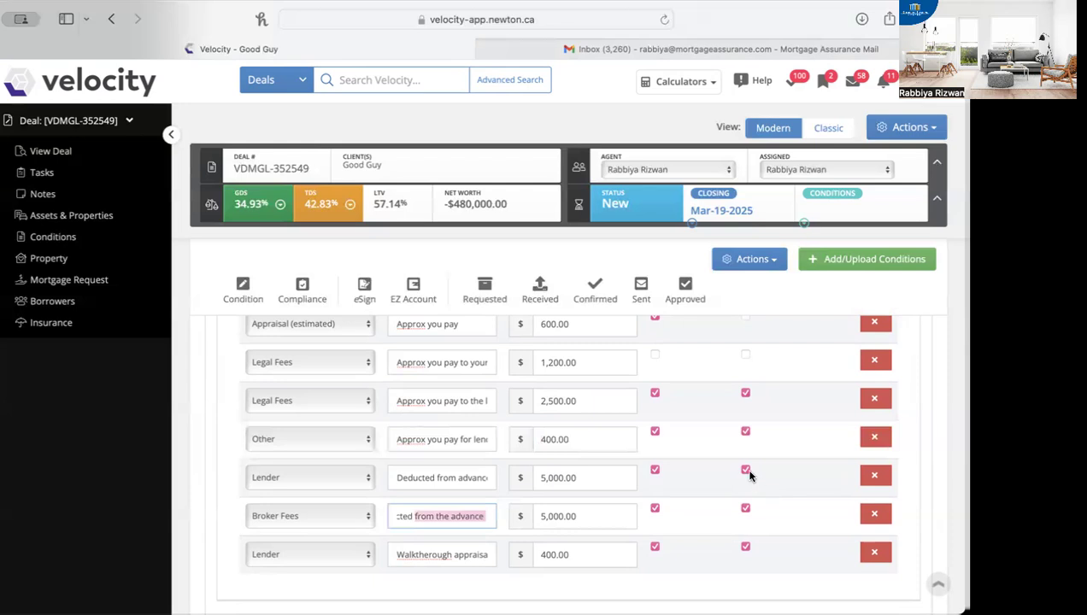
scroll(563, 551, "down", 2)
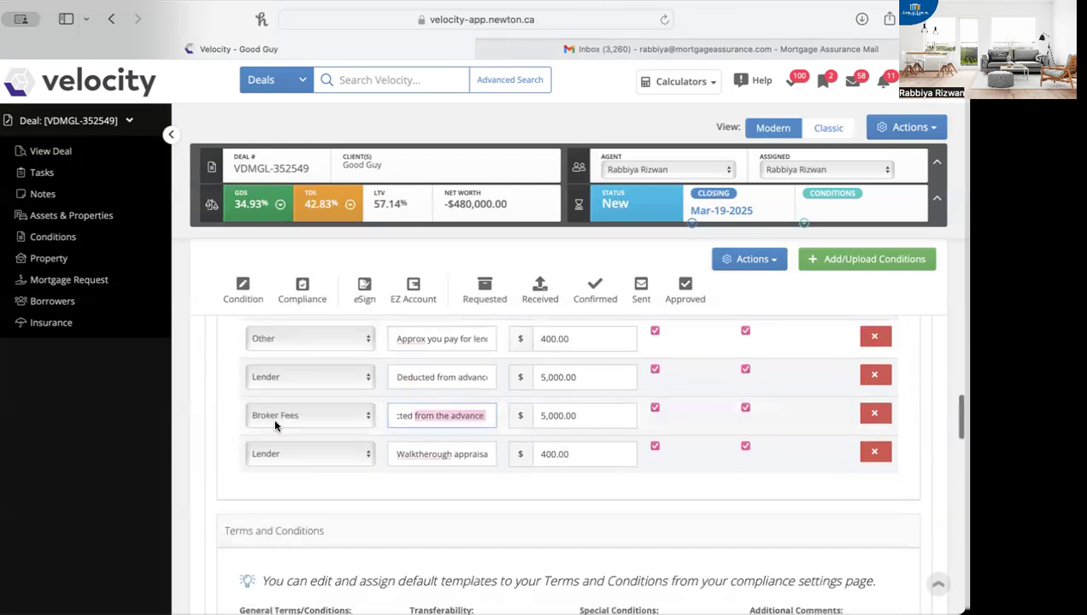
left_click_drag(398, 454, 534, 454)
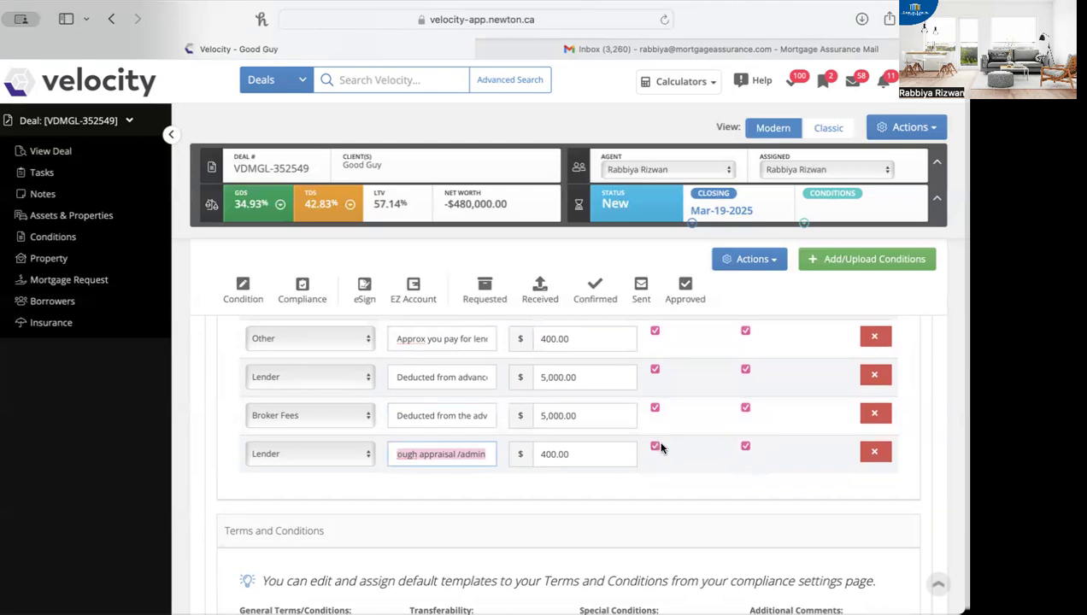
scroll(660, 448, "up", 3)
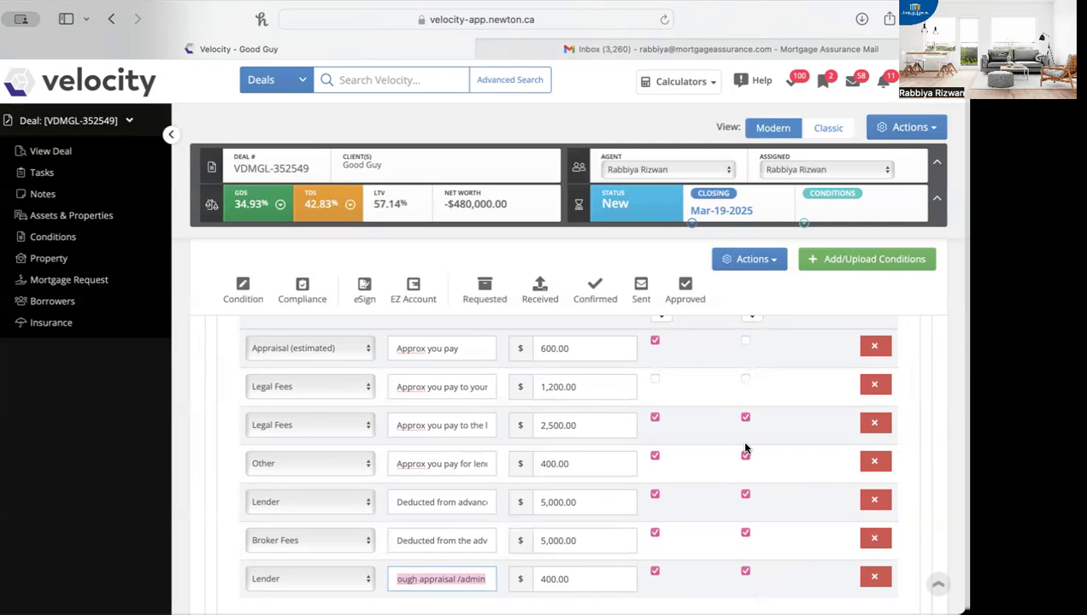
scroll(744, 446, "down", 3)
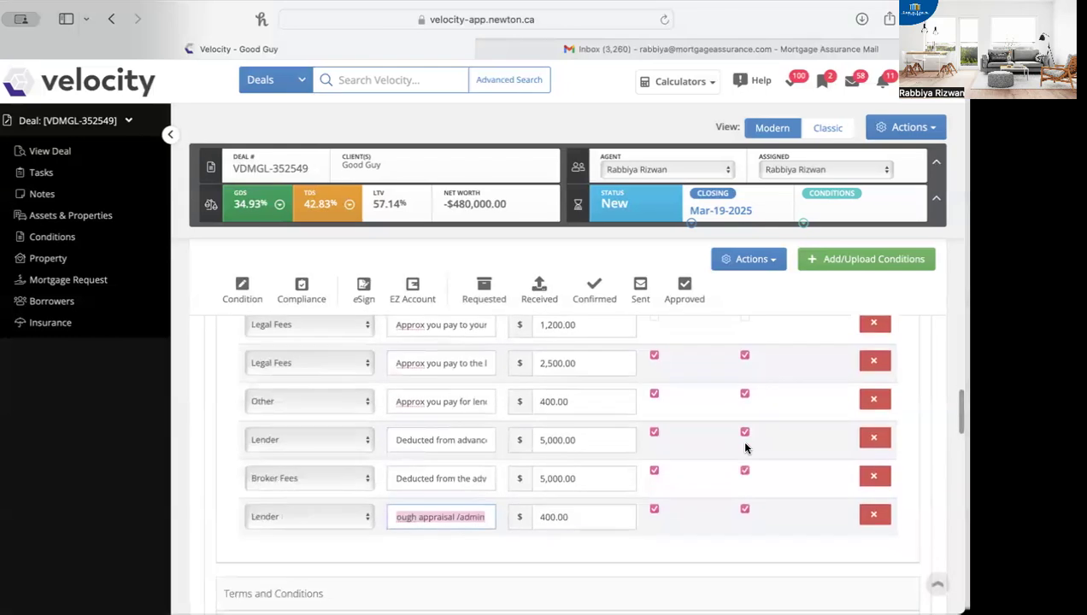
Step: Enlarge the General Terms/Conditions and Transferability boxes under Terms and Conditions and read the Transferability text to its end
scroll(744, 446, "down", 2)
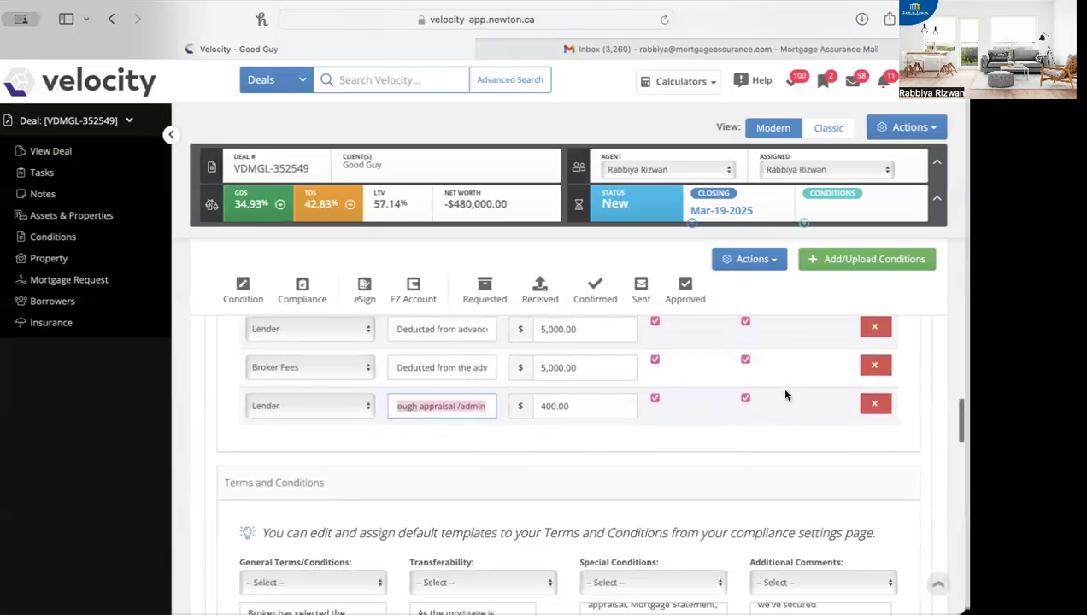
scroll(779, 389, "down", 2)
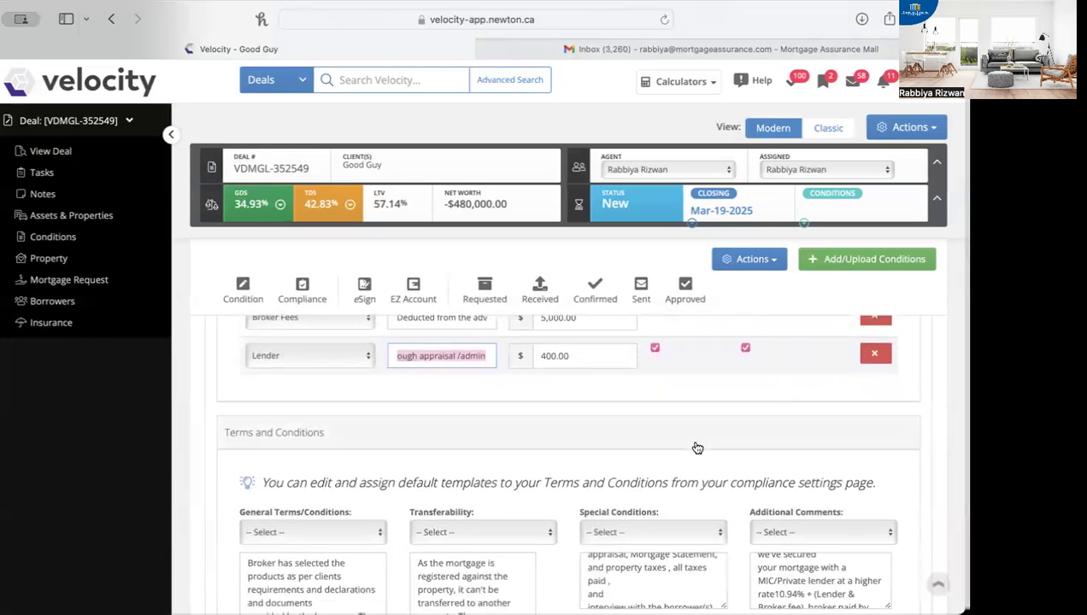
scroll(697, 448, "down", 3)
scroll(697, 448, "down", 2)
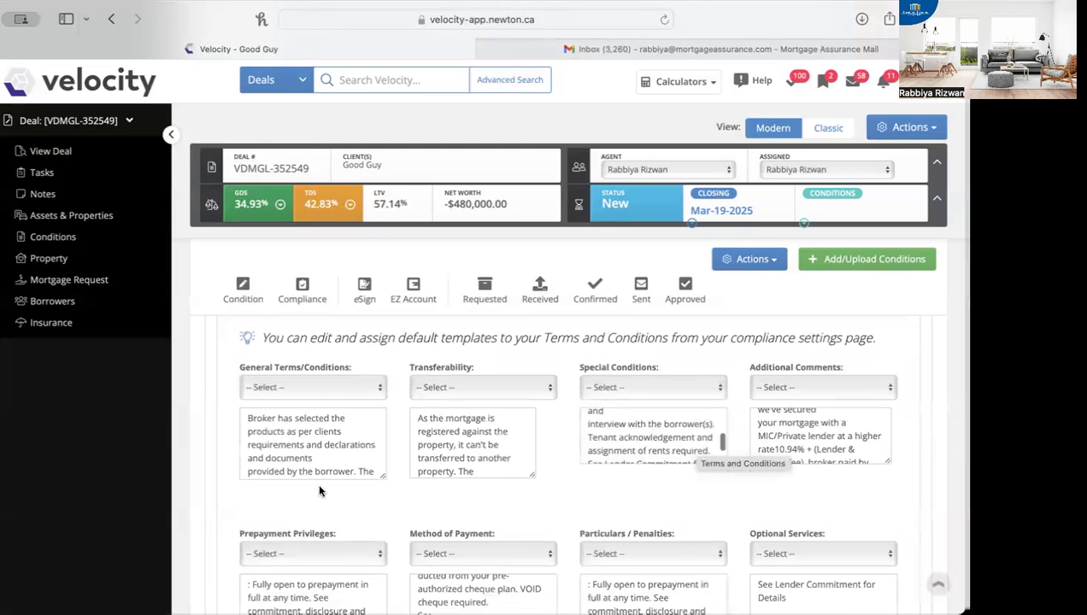
scroll(352, 400, "up", 2)
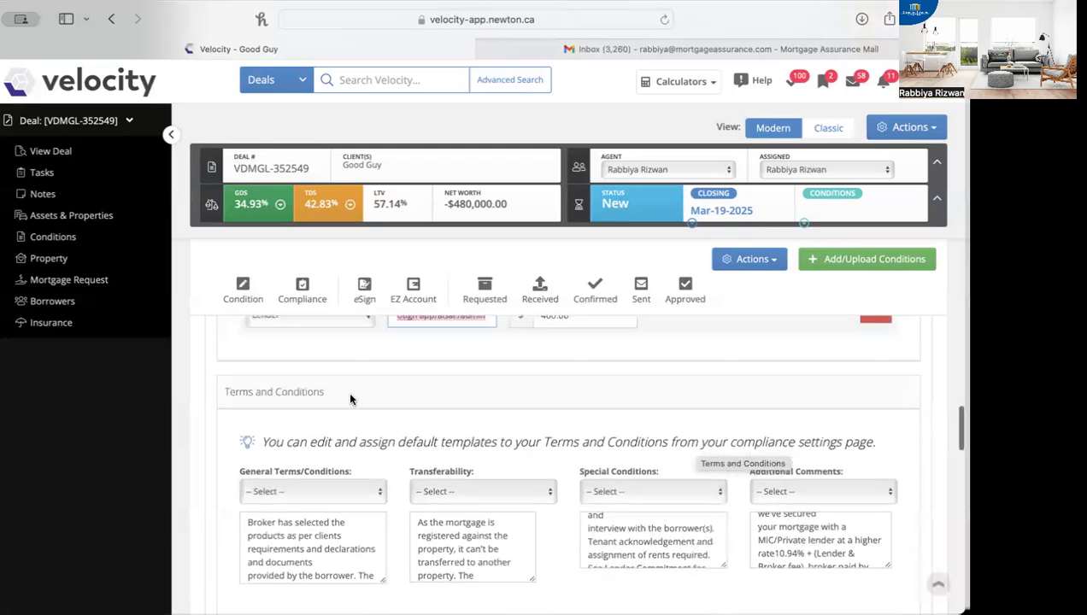
scroll(381, 396, "down", 2)
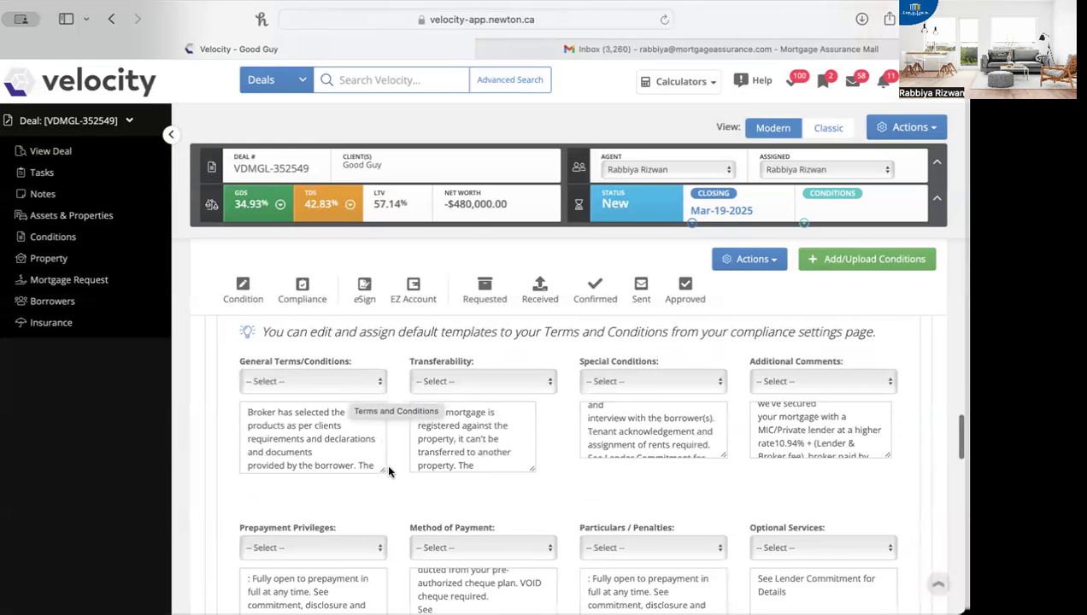
mouse_move(381, 468)
left_mouse_down()
mouse_move(383, 572)
mouse_move(383, 478)
left_mouse_up()
left_click_drag(531, 470, 554, 551)
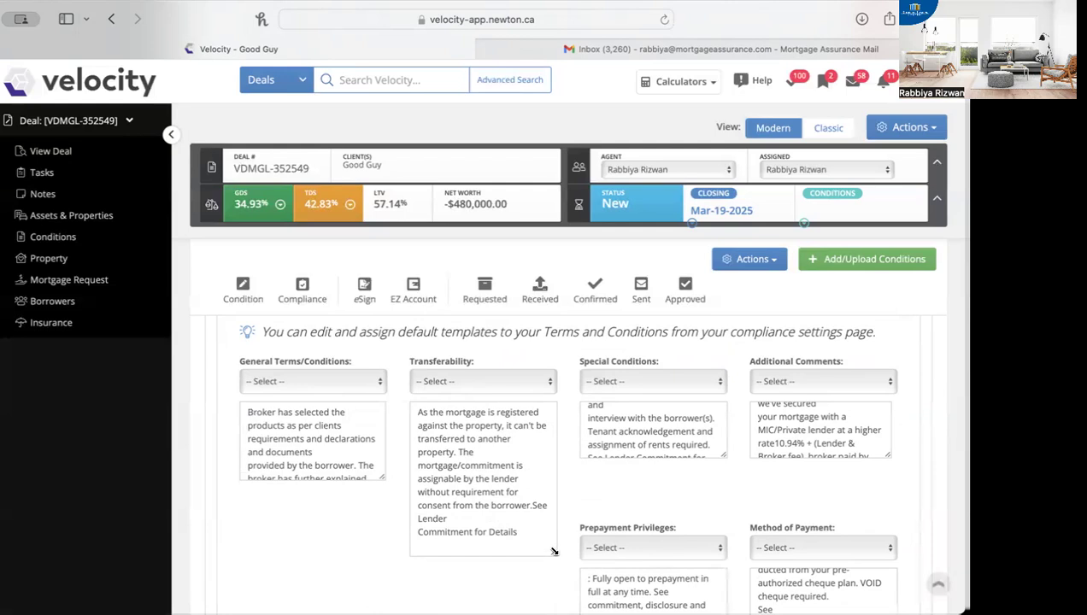
left_click_drag(553, 551, 550, 495)
scroll(511, 474, "down", 2)
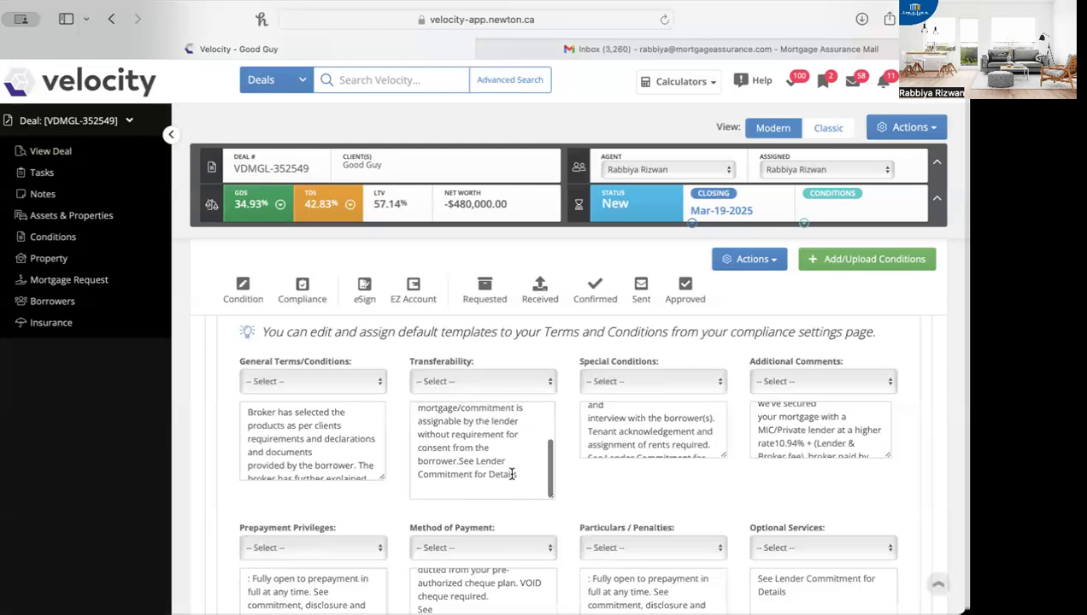
left_click(517, 475)
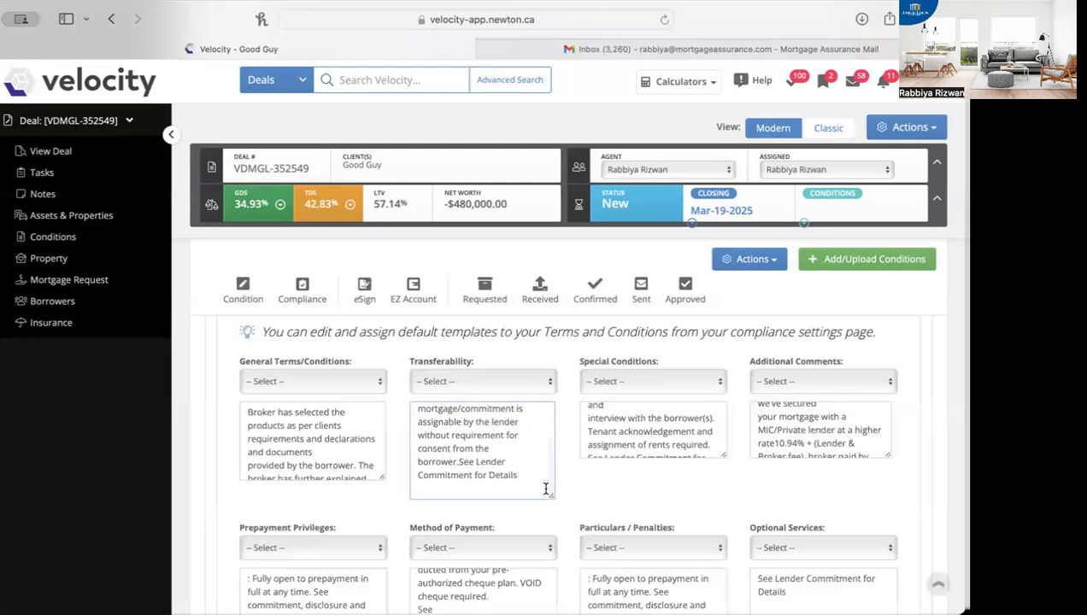
scroll(517, 457, "up", 3)
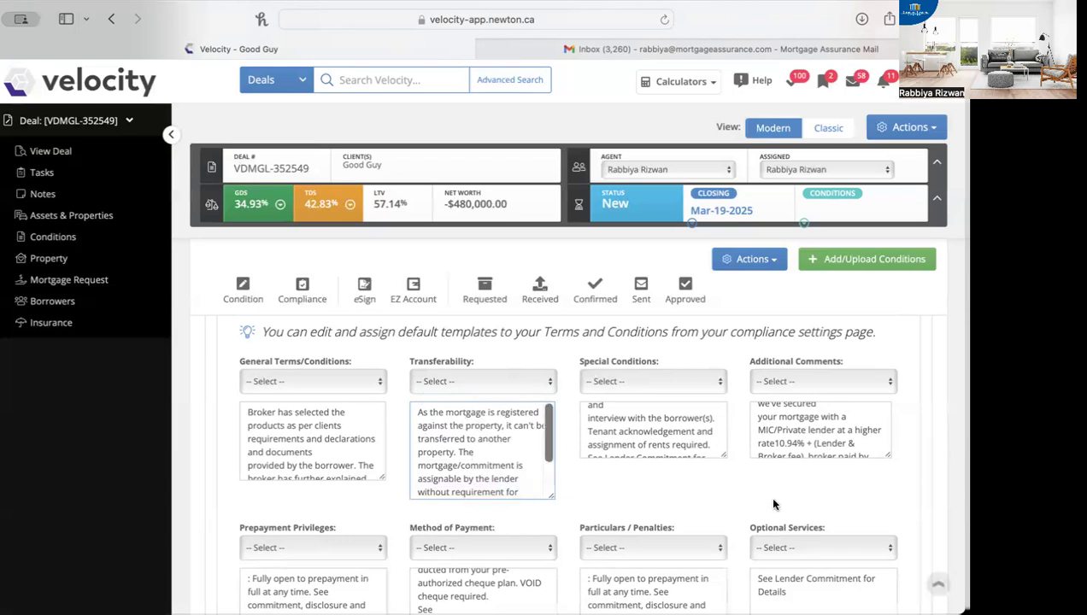
Step: Enlarge the Special Conditions and Additional Comments boxes to read their full texts
left_click_drag(723, 455, 745, 596)
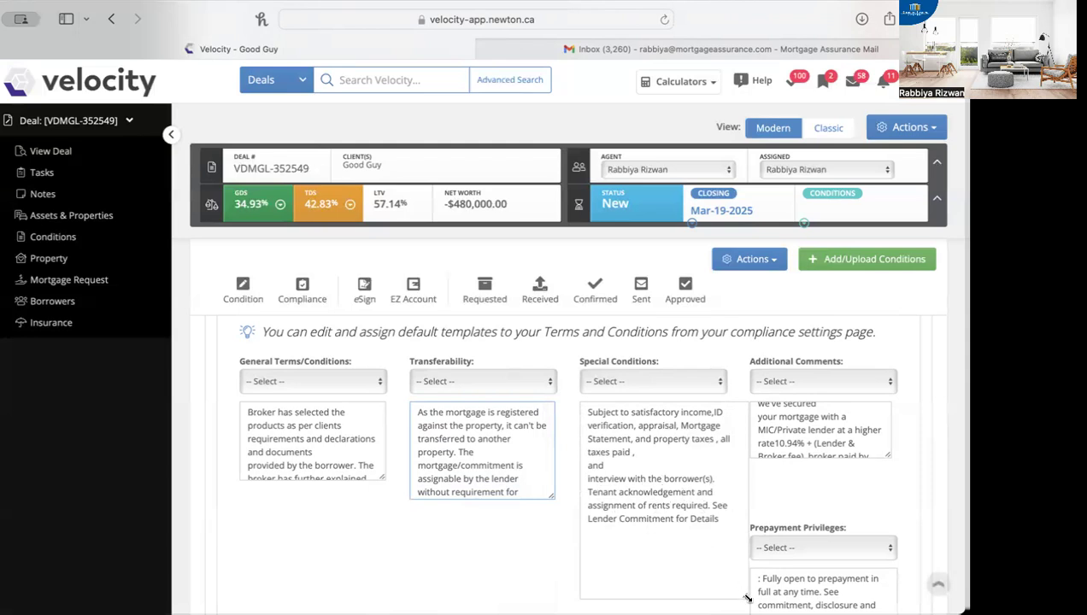
left_click_drag(746, 597, 716, 493)
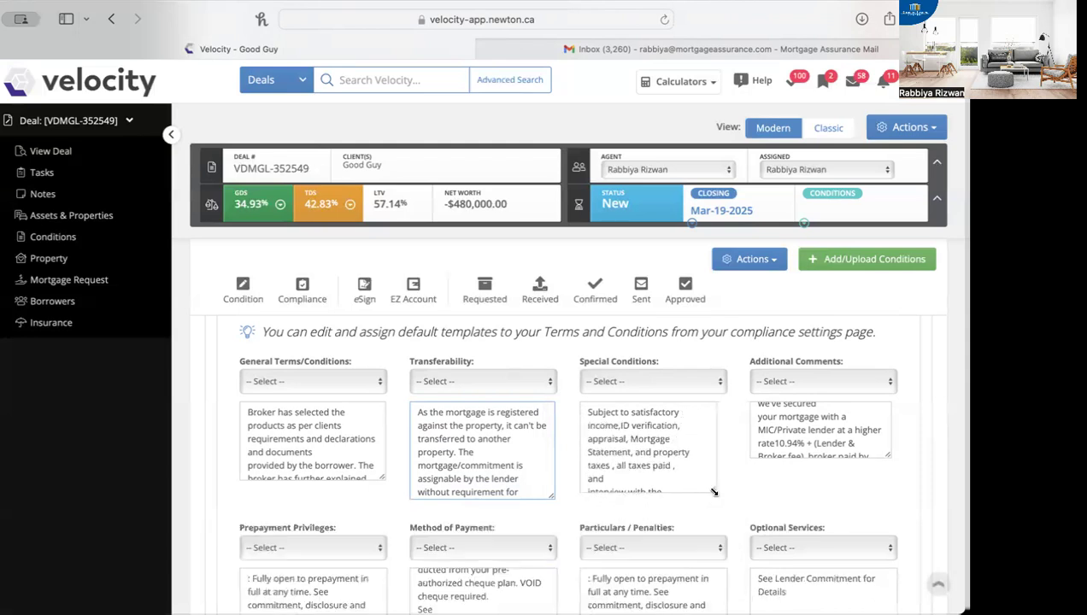
scroll(632, 440, "down", 5)
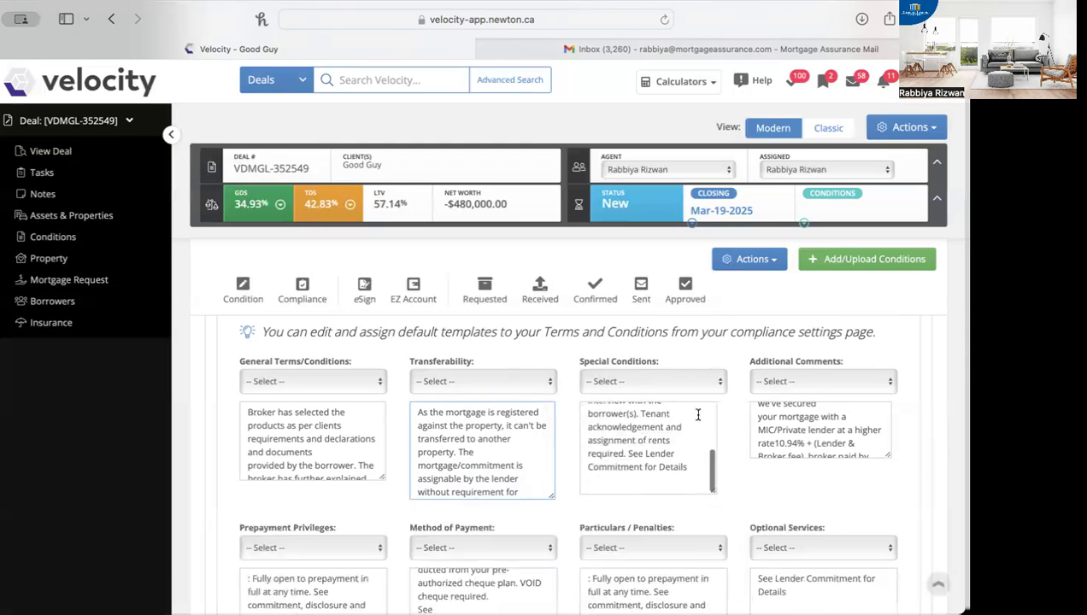
left_click_drag(889, 453, 920, 570)
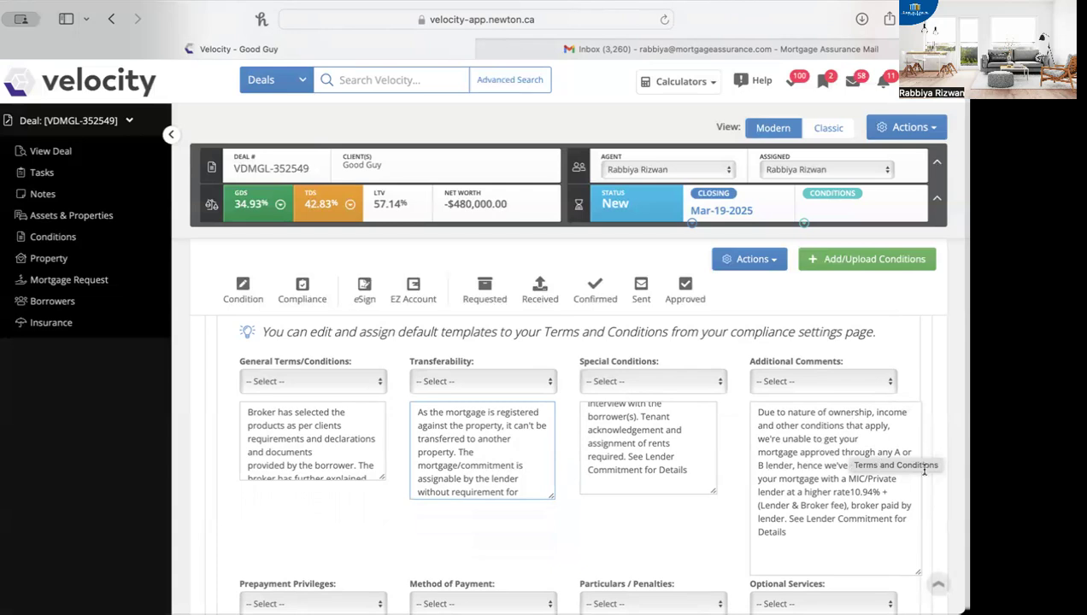
Step: Remove "broker paid by lender" from the Additional Comments text so the preceding sentence ends after "(Lender & Broker fee)"
scroll(833, 444, "down", 2)
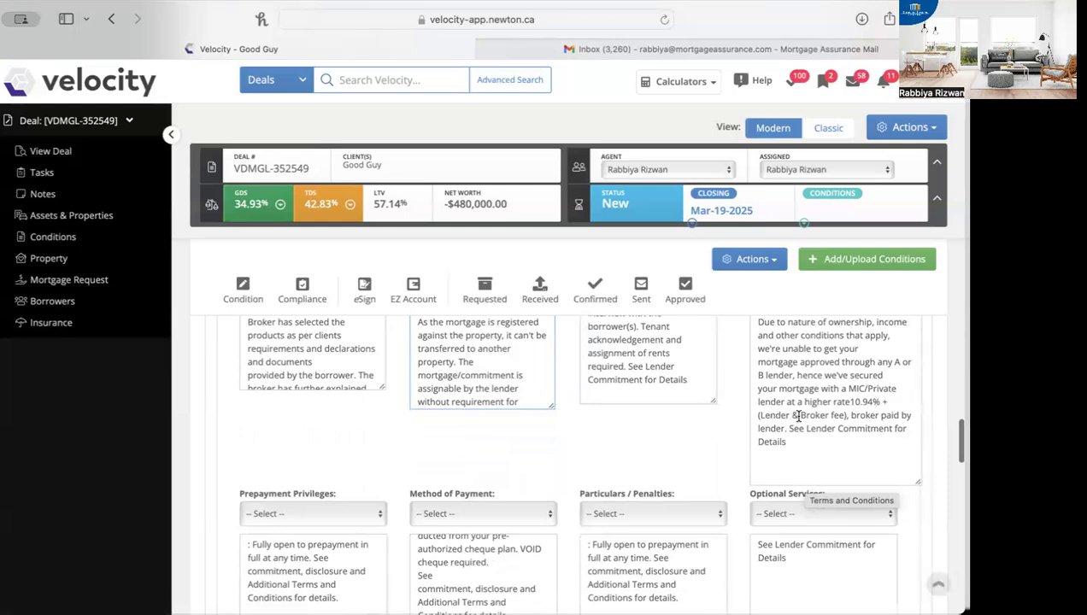
left_click_drag(850, 416, 795, 429)
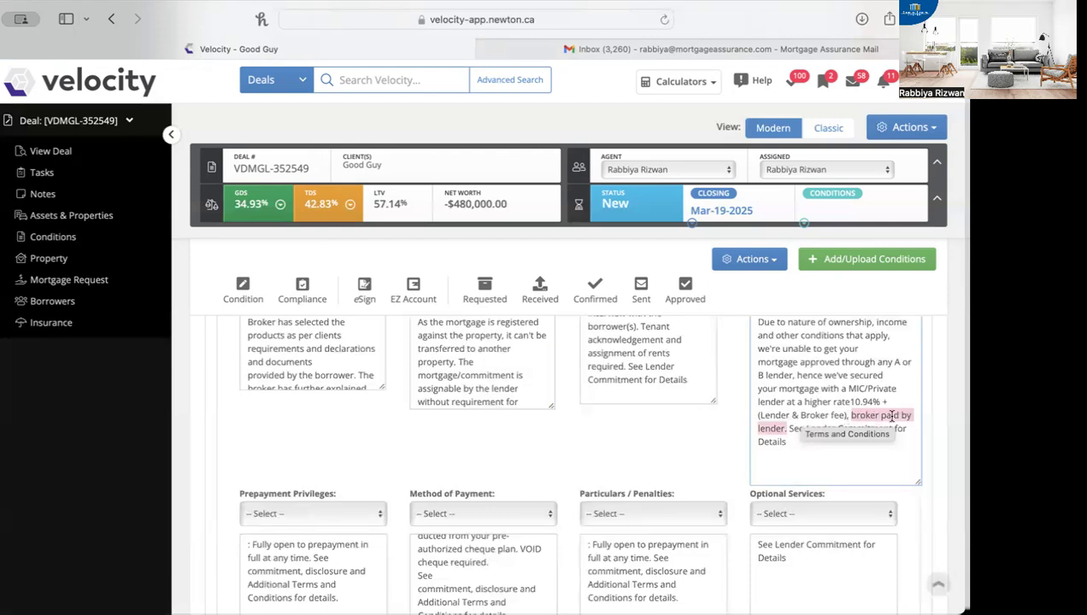
left_click(785, 429)
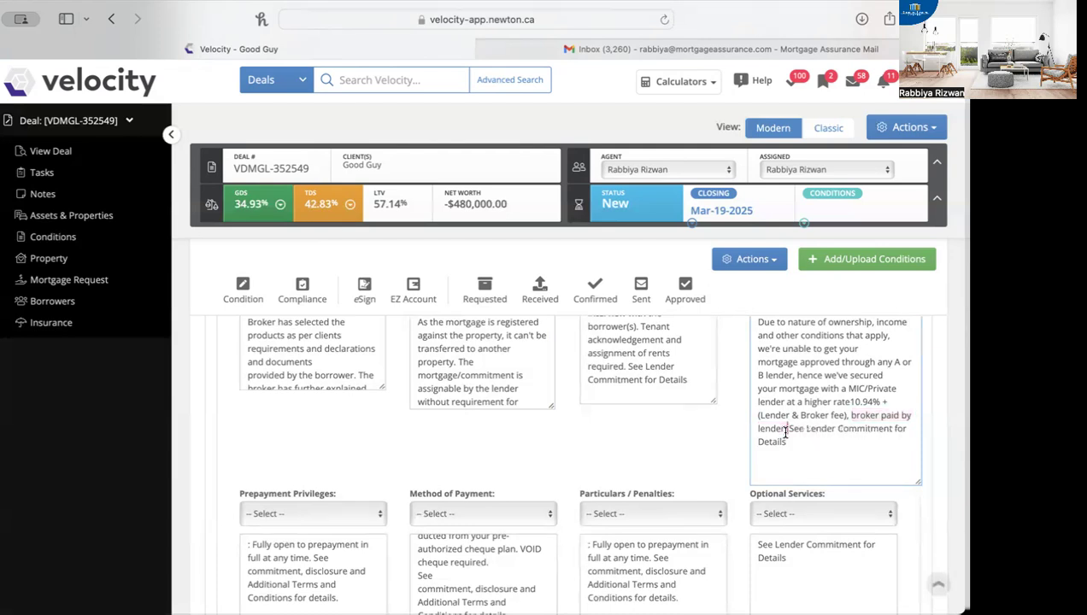
scroll(851, 484, "down", 2)
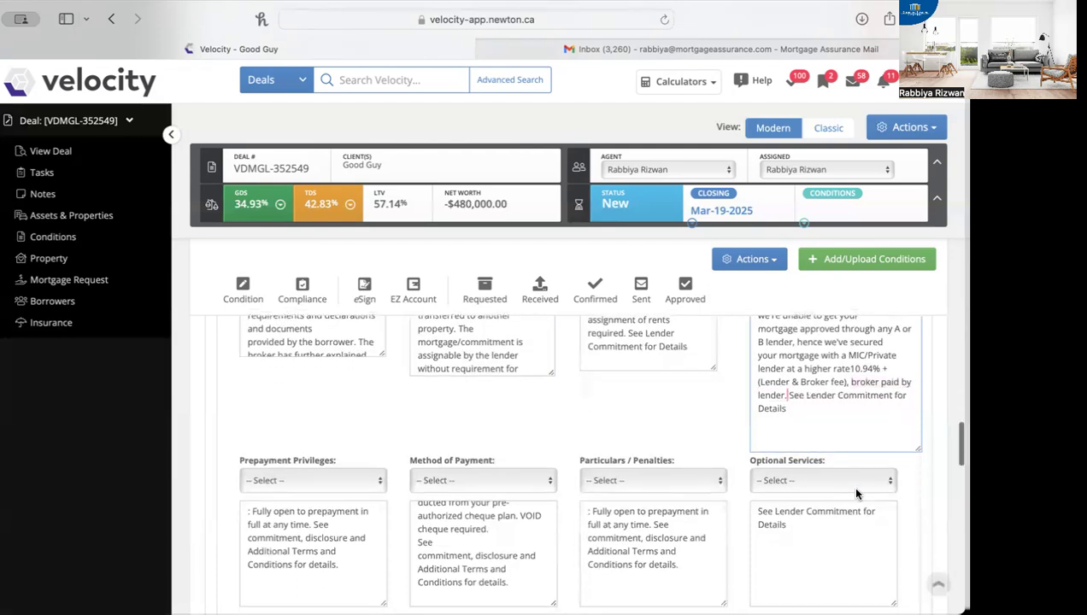
left_click_drag(855, 390, 788, 397)
key("BackSpace")
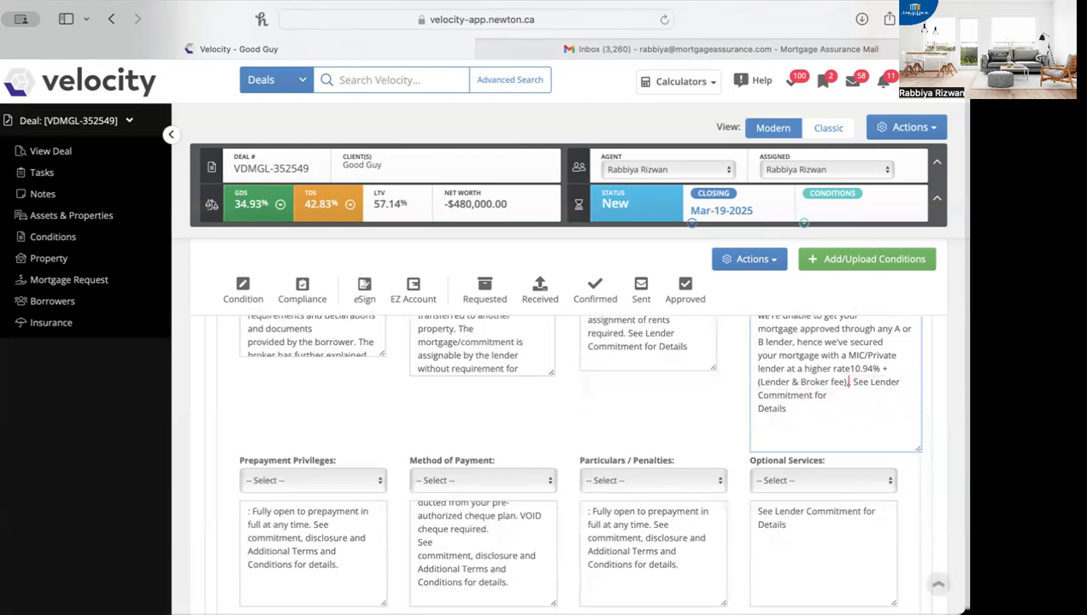
key("BackSpace")
Step: Enlarge the Prepayment Privileges box and delete the stray colon and space before "Fully open to prepayment"
scroll(792, 439, "down", 3)
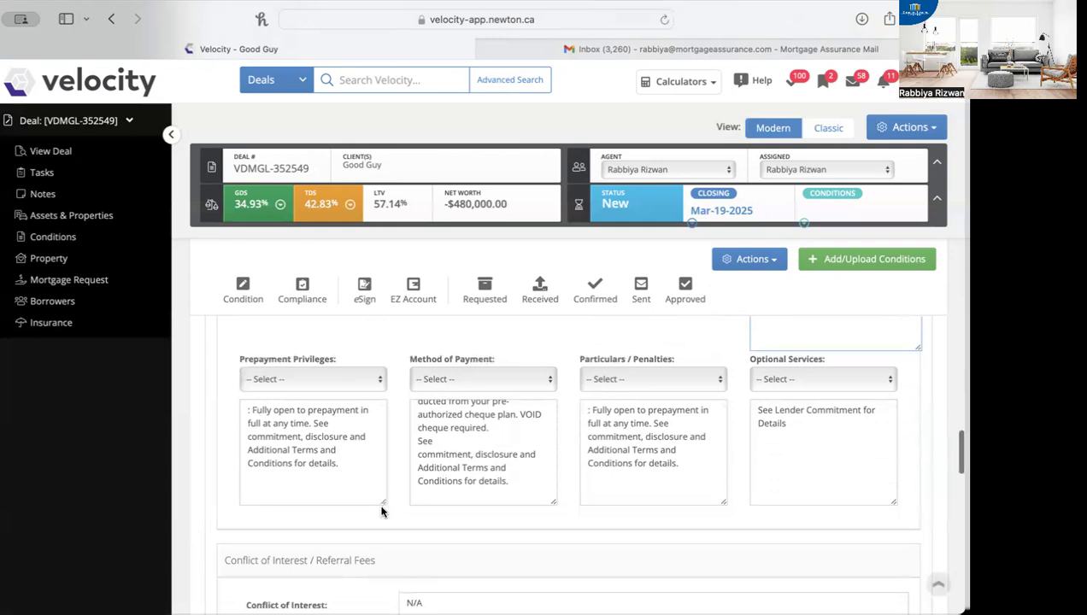
left_click_drag(383, 503, 393, 553)
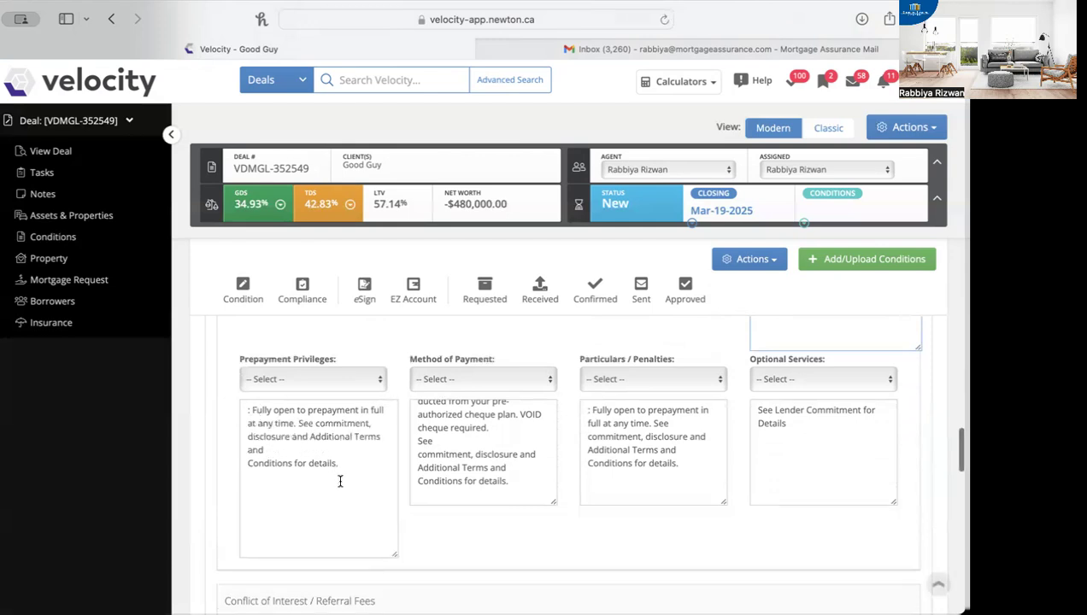
left_click(250, 411)
key("BackSpace")
key("BackSpace")
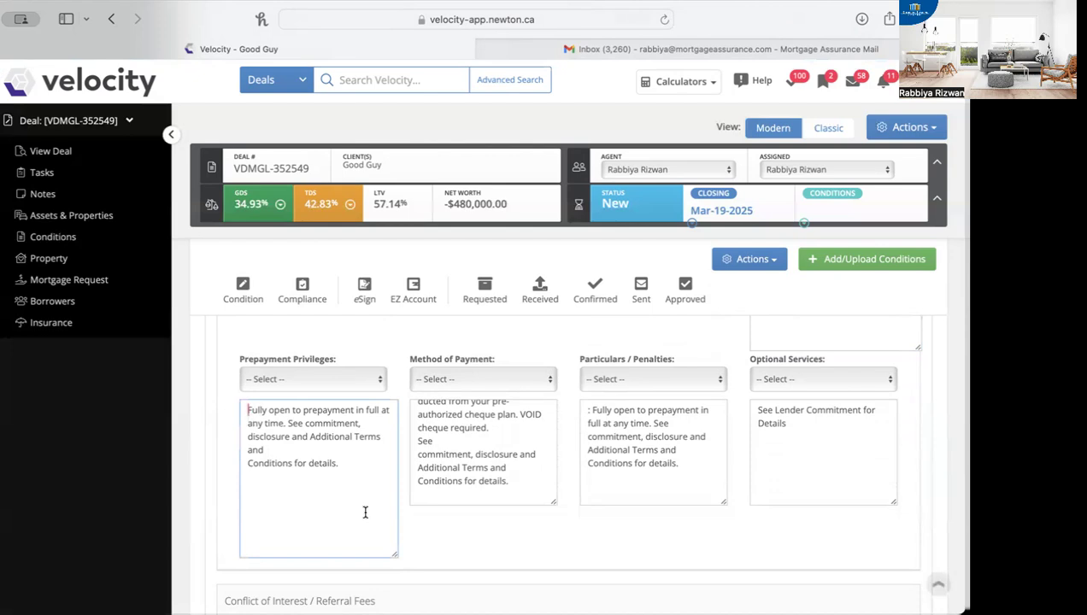
Step: Review the closing reference in Prepayment Privileges and the full Particulars / Penalties text
left_click_drag(288, 426, 367, 473)
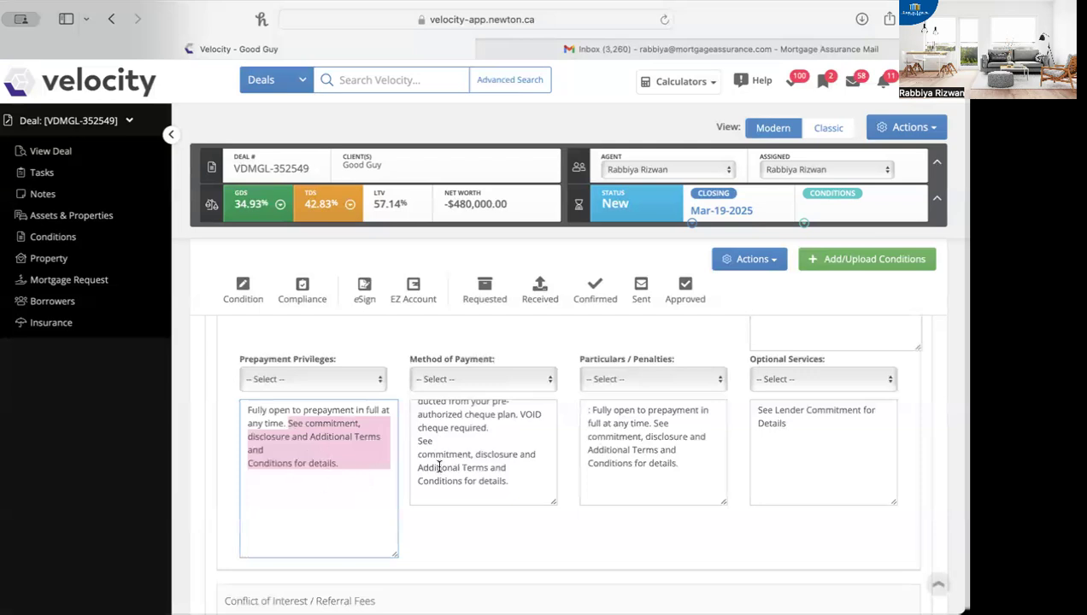
left_click_drag(694, 462, 572, 398)
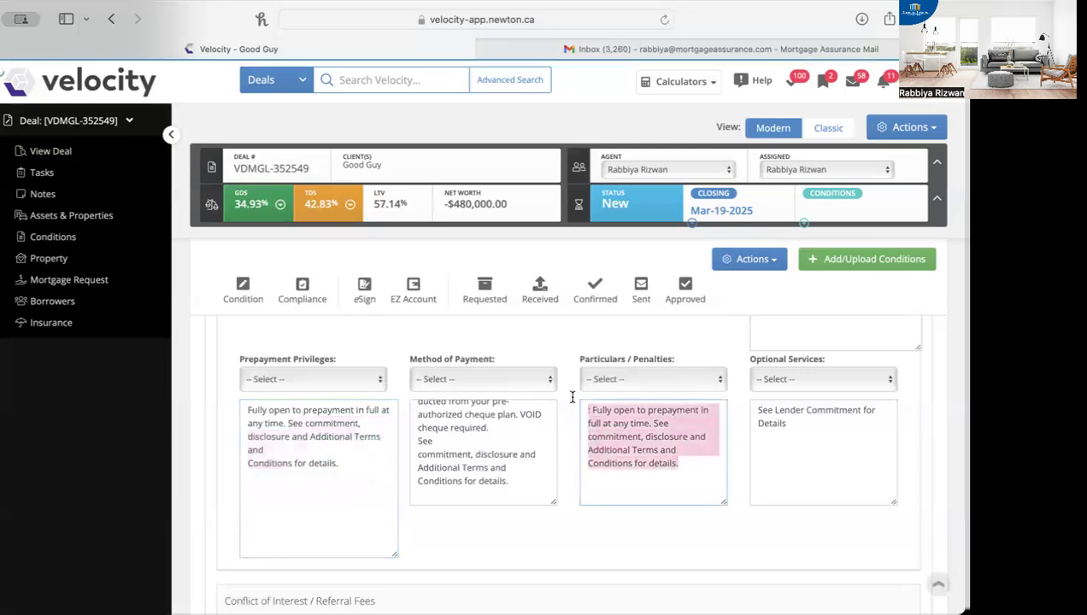
left_click(653, 459)
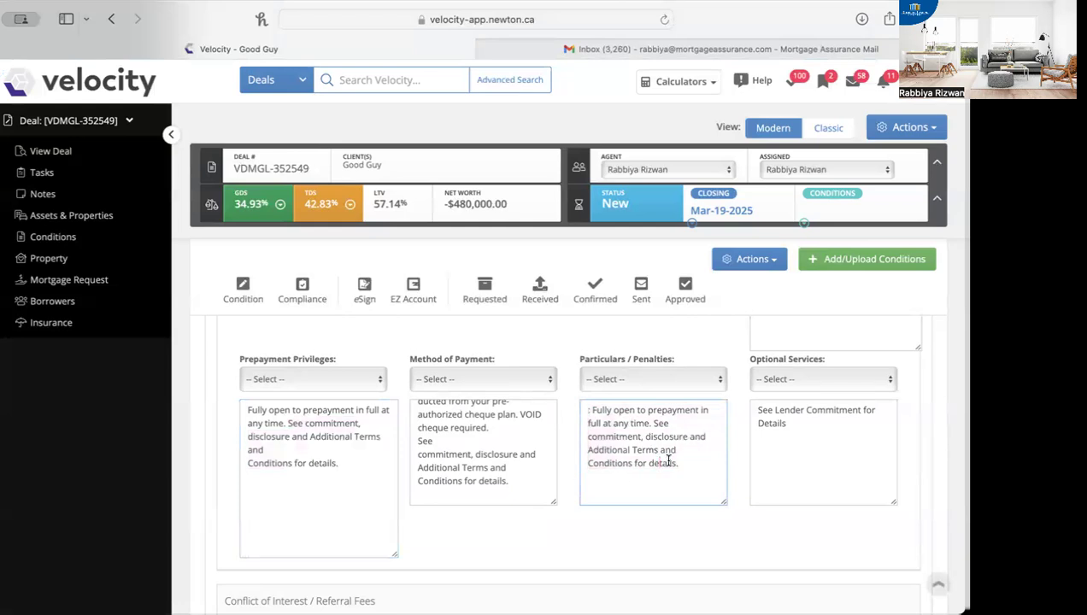
left_click_drag(700, 465, 581, 402)
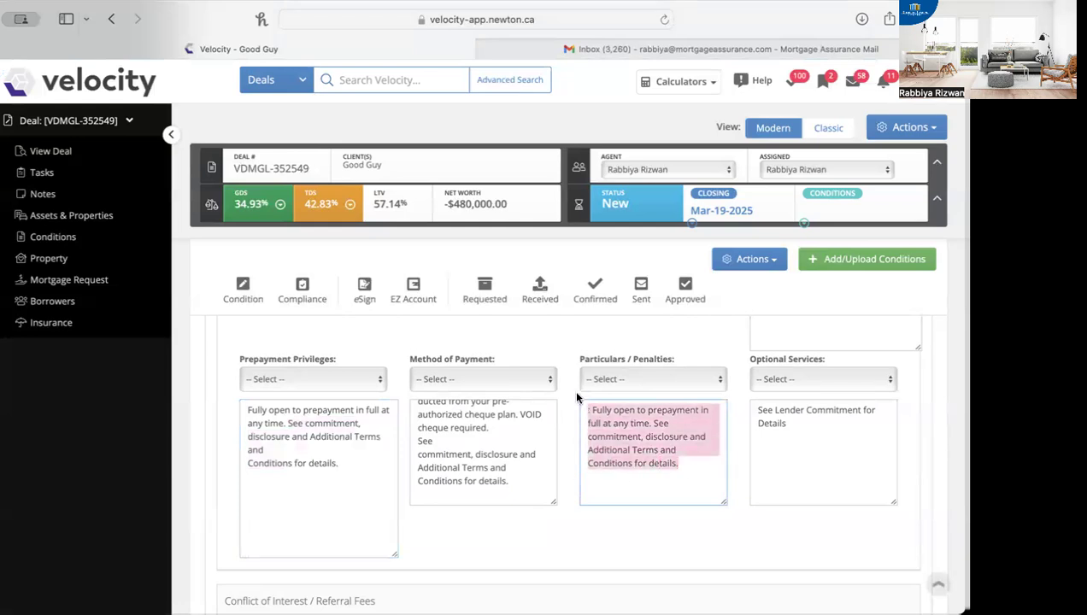
Step: Enlarge the Method of Payment box and read its text from beginning to end
left_click(493, 468)
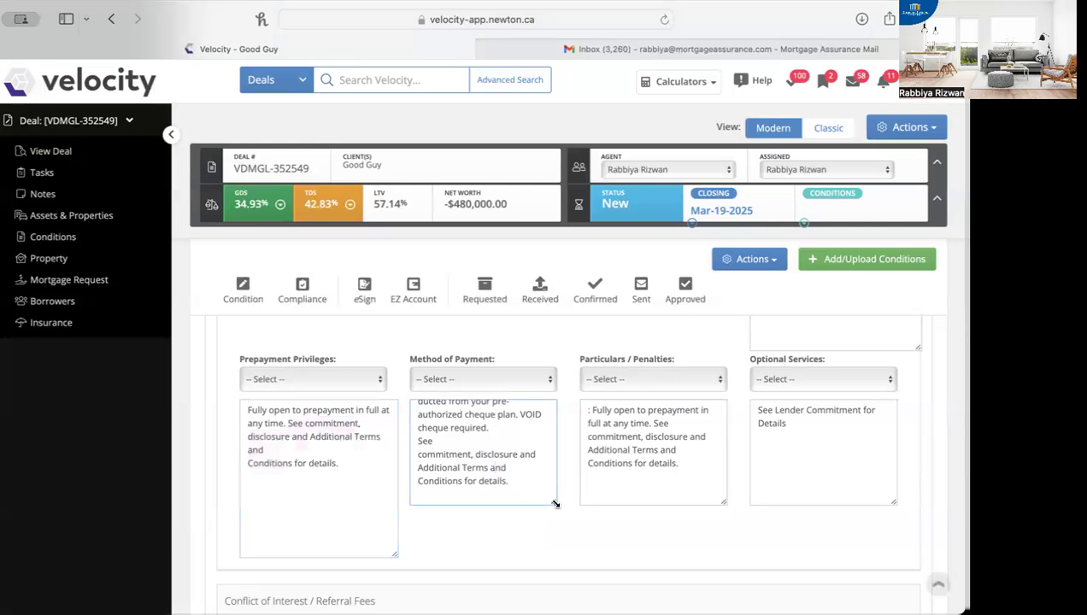
left_click_drag(555, 504, 570, 555)
scroll(494, 478, "up", 1)
left_click(488, 551)
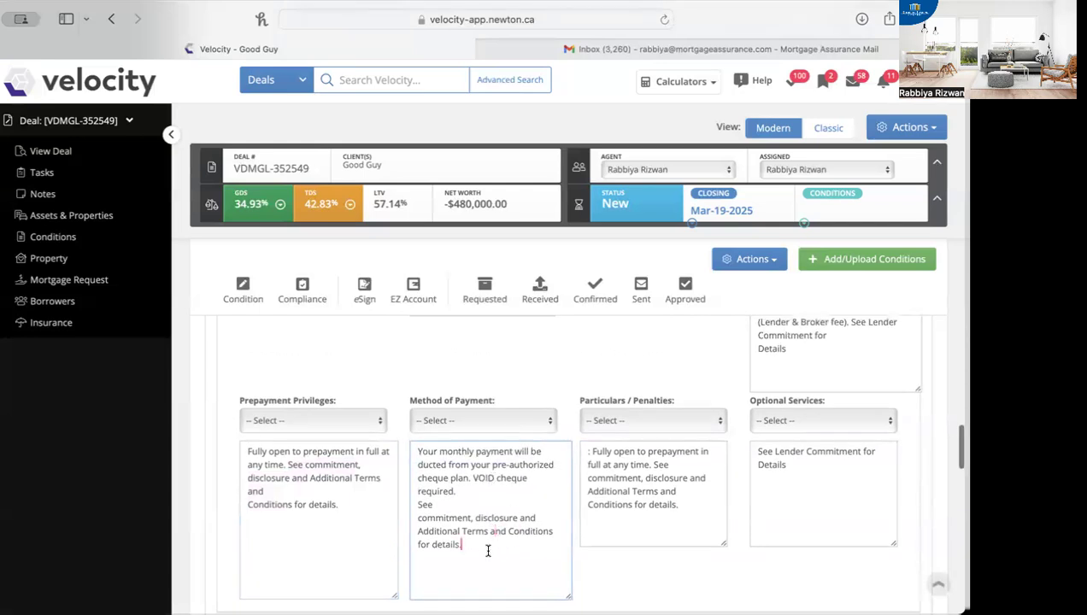
left_click_drag(487, 551, 416, 435)
scroll(706, 516, "down", 1)
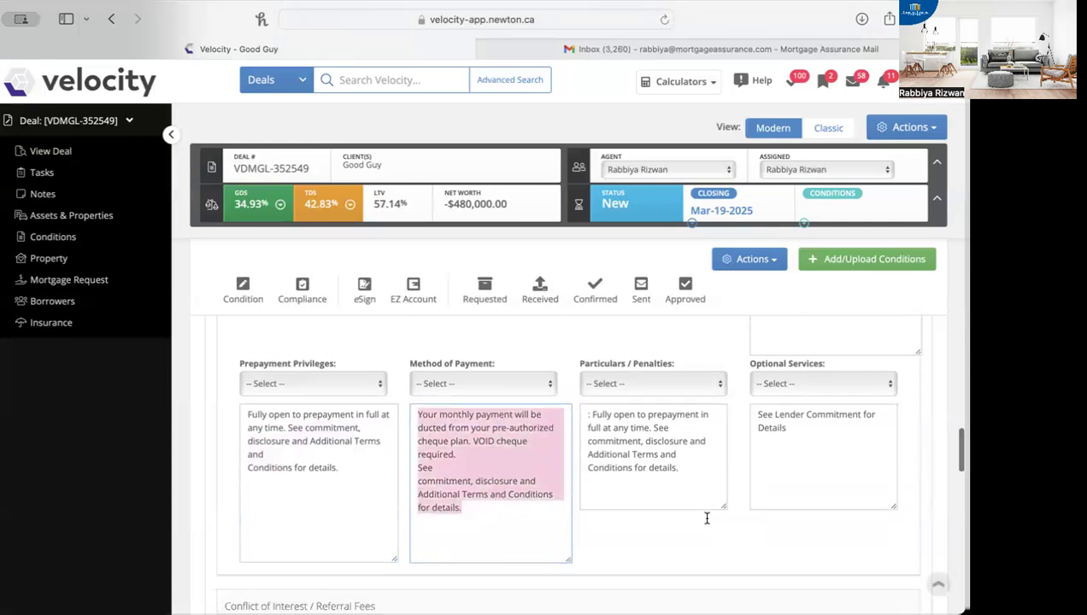
Step: Replace the Conflict of Interest text with "the client is a fellow mortagage agent , working in the same company."
scroll(502, 500, "down", 5)
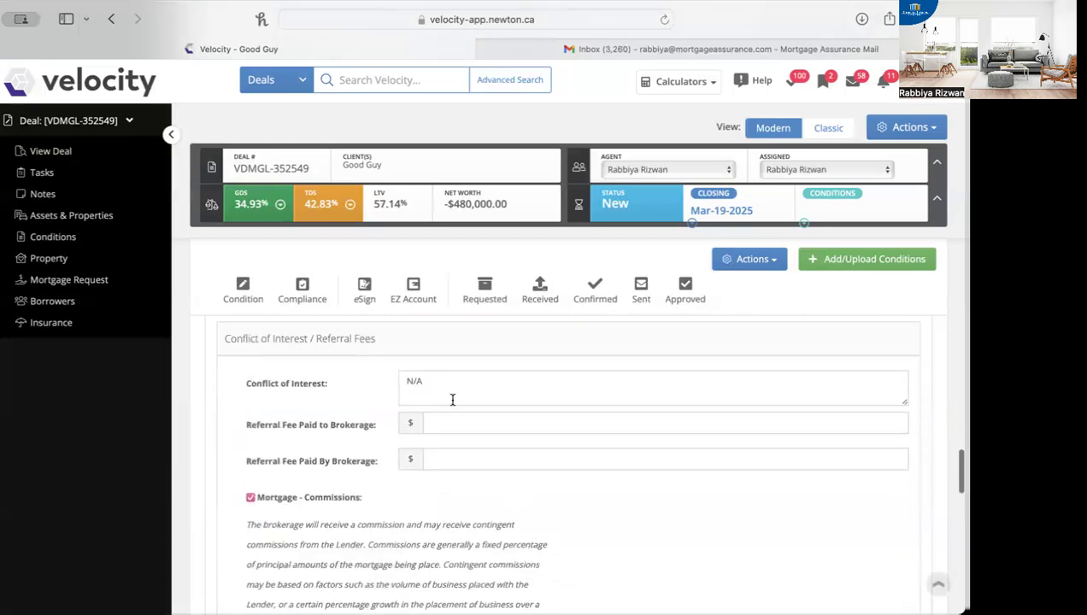
left_click(442, 382)
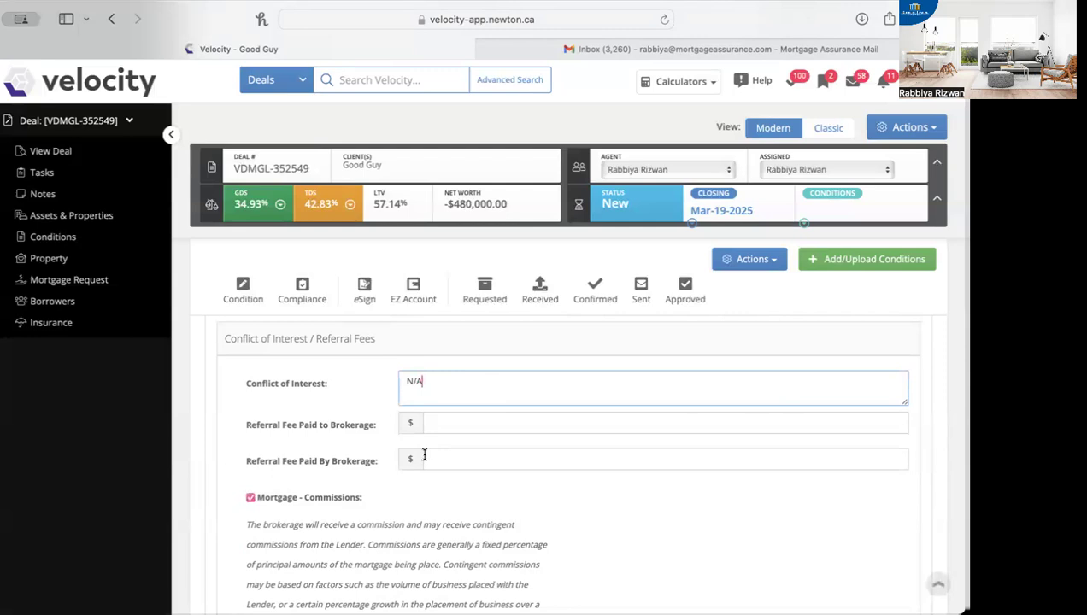
left_click_drag(426, 381, 361, 385)
key("BackSpace")
type("the client is a fellow mor")
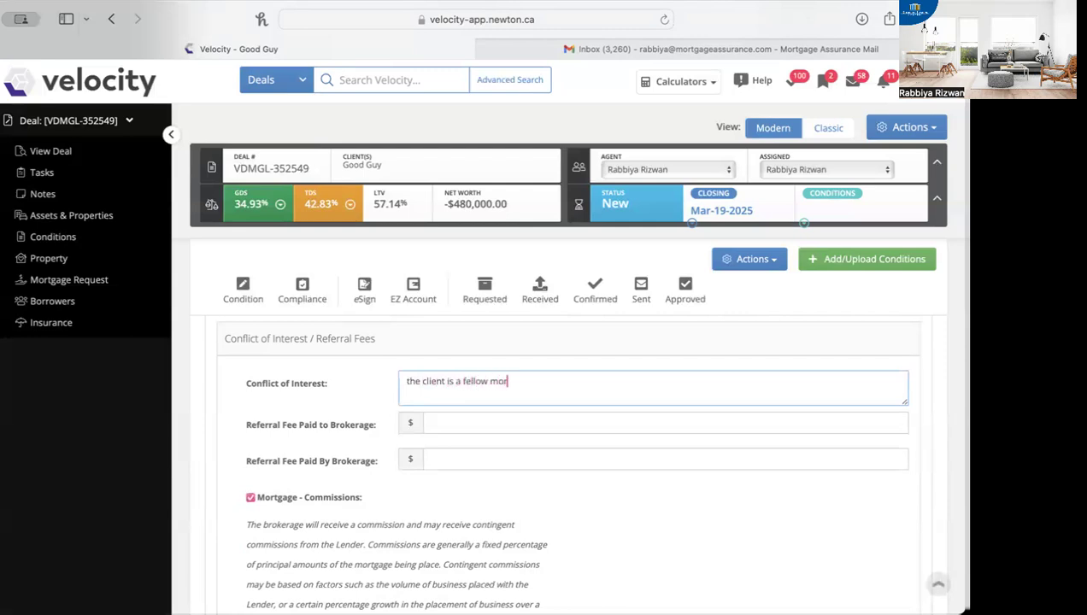
type("tagge agent")
left_click(518, 381)
type("agent , working in the same company.")
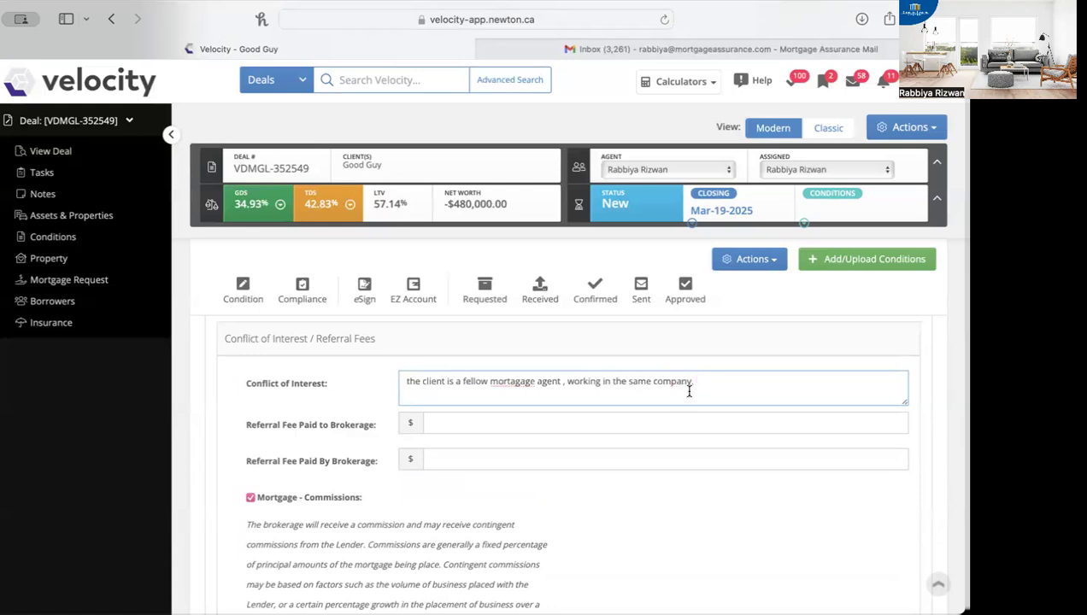
left_click_drag(696, 382, 384, 383)
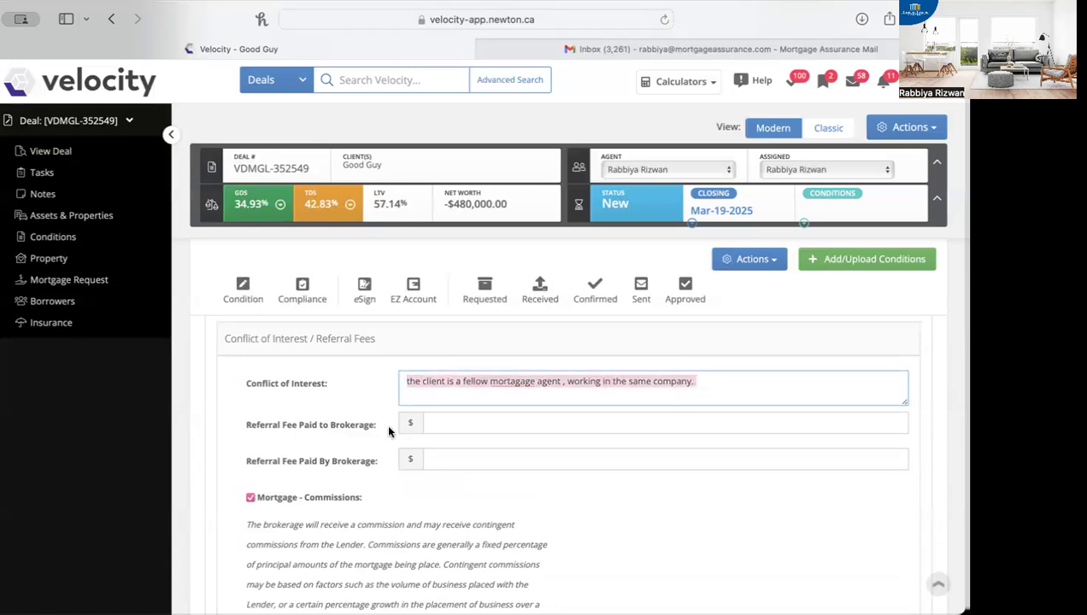
scroll(398, 453, "down", 2)
scroll(411, 463, "up", 1)
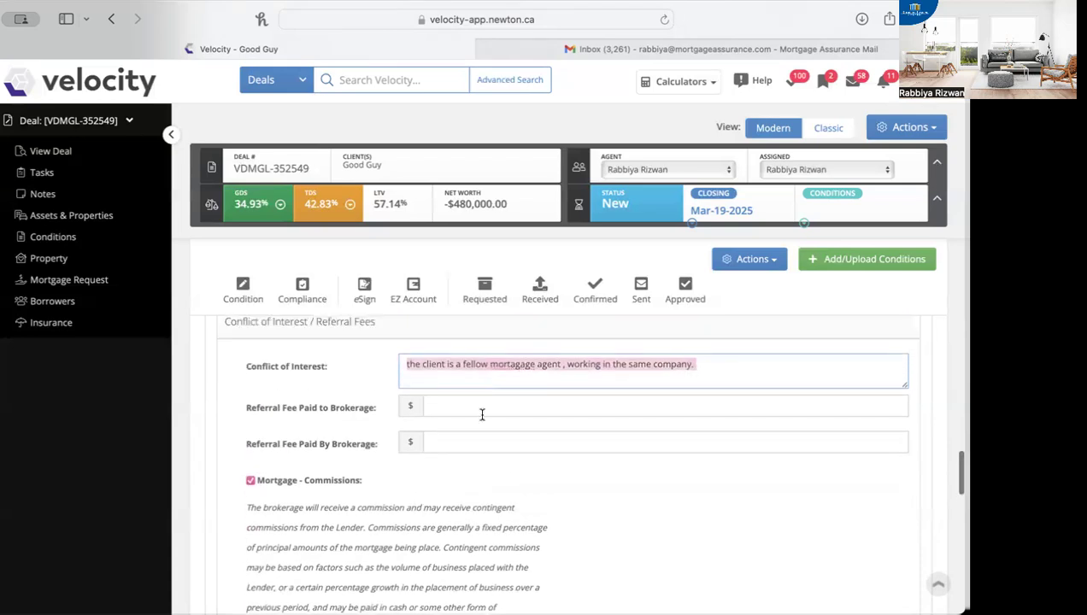
left_click(549, 377)
Step: Under Brokerage Information, choose "The Lender and the Borrower, giving preference to neither" for Broker Represents and check the Number of Lenders
scroll(549, 377, "down", 6)
scroll(549, 383, "down", 3)
scroll(548, 383, "up", 4)
scroll(348, 438, "up", 2)
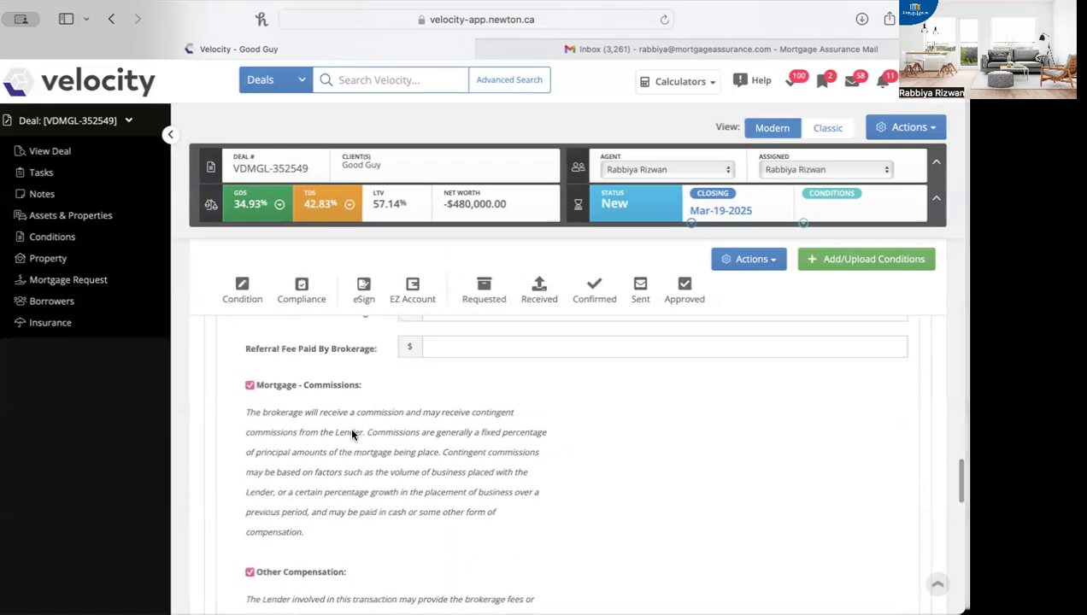
scroll(441, 596, "down", 8)
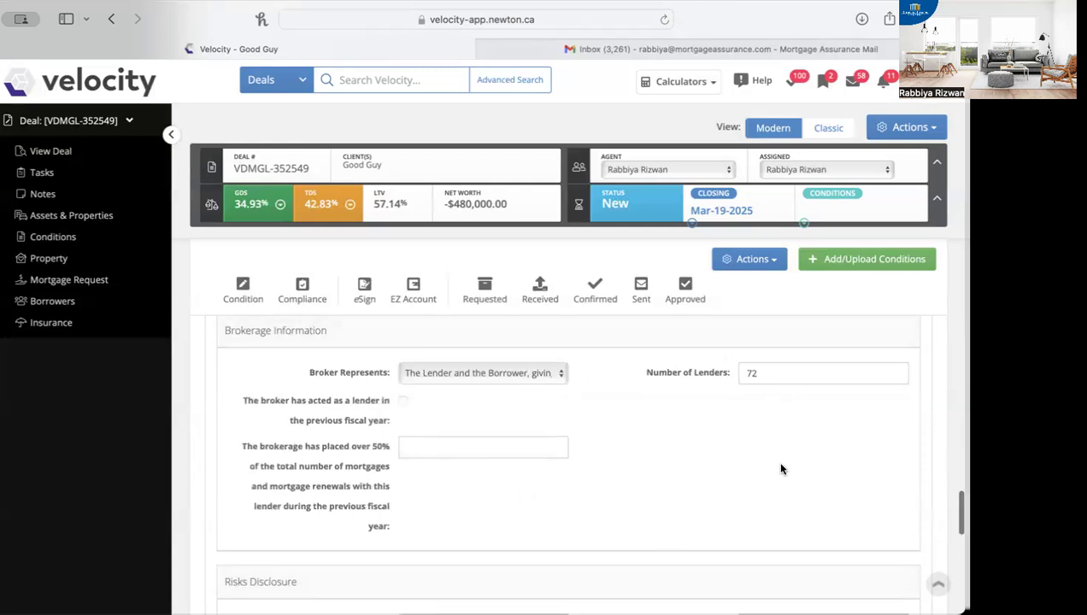
left_click(556, 373)
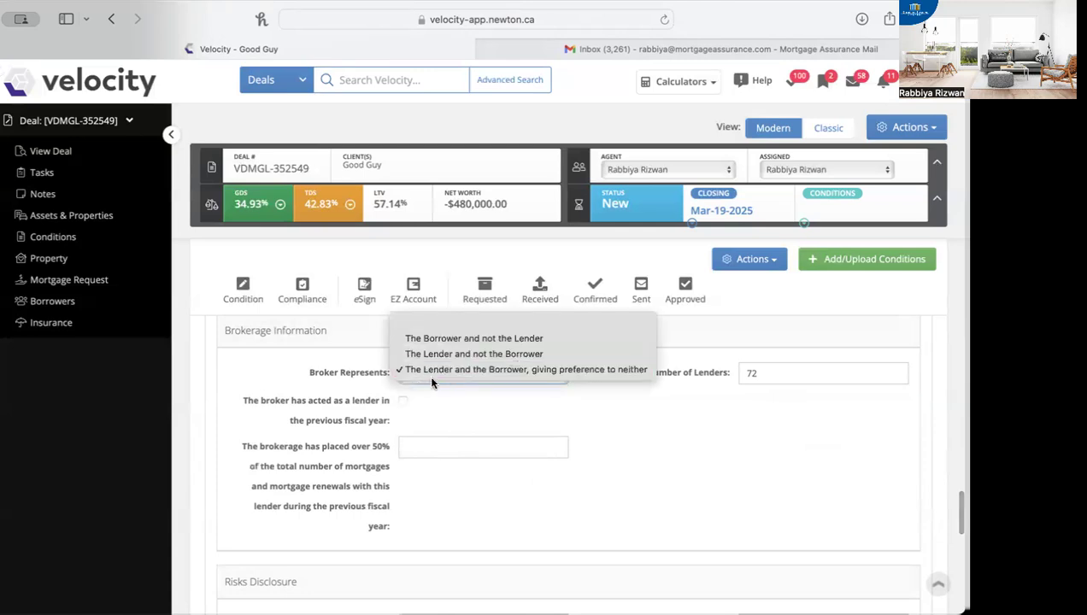
left_click(571, 369)
left_click(791, 370)
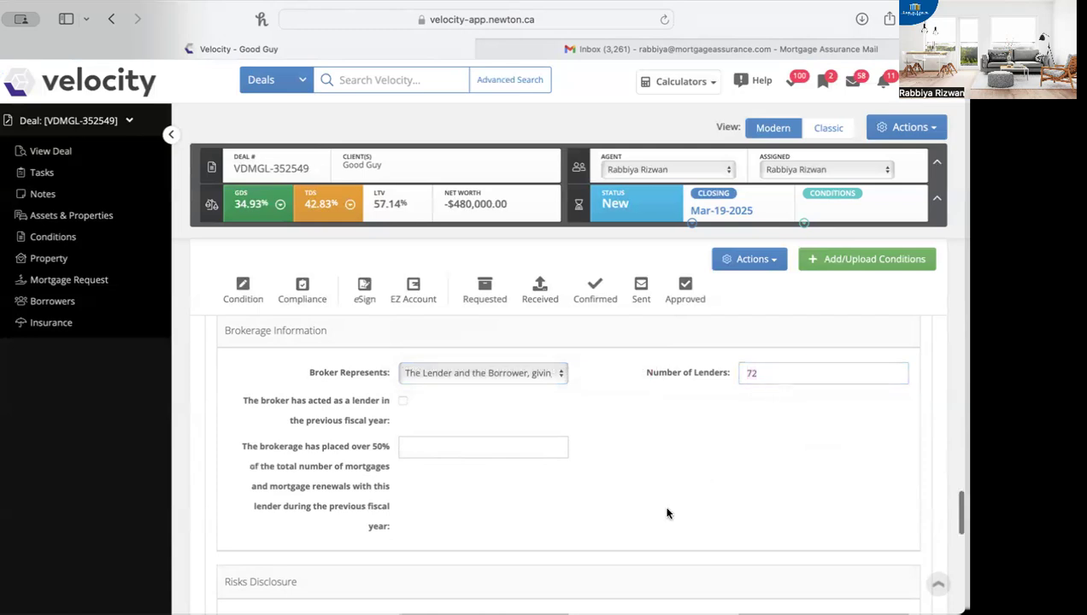
Step: Resize the Material Risk and Additional Risk boxes under Risks Disclosure to read their texts side by side
scroll(669, 506, "down", 3)
left_click_drag(563, 420, 628, 554)
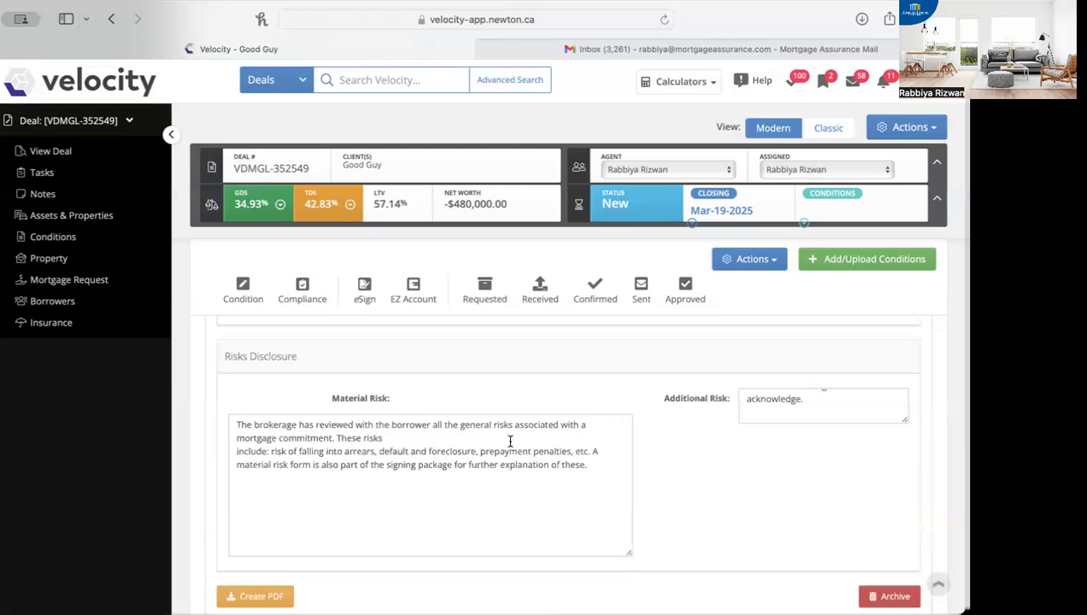
left_click(893, 406)
left_click_drag(906, 420, 905, 444)
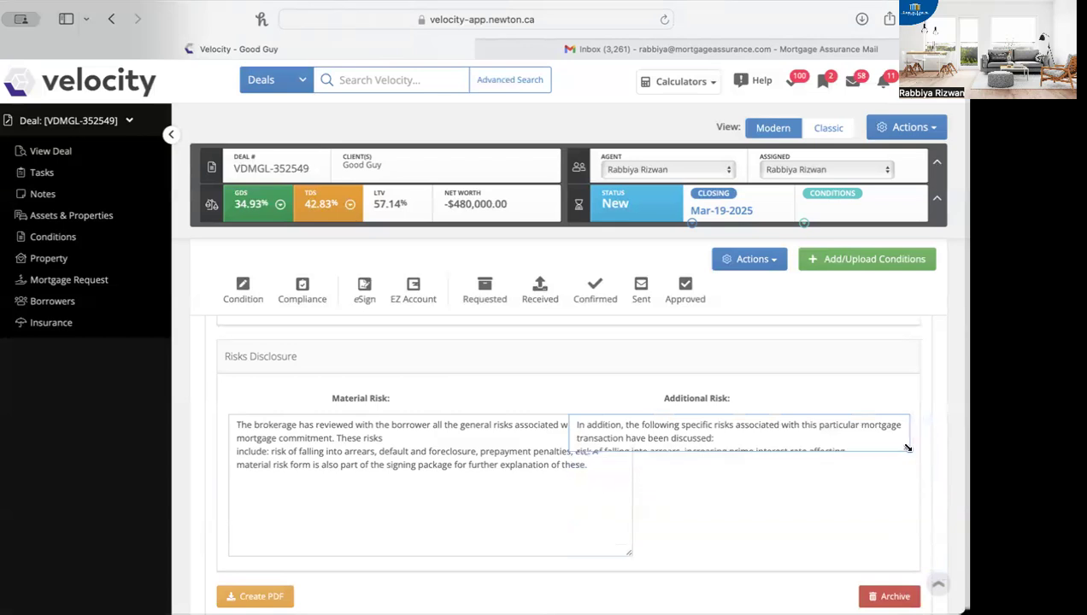
left_click_drag(628, 554, 498, 451)
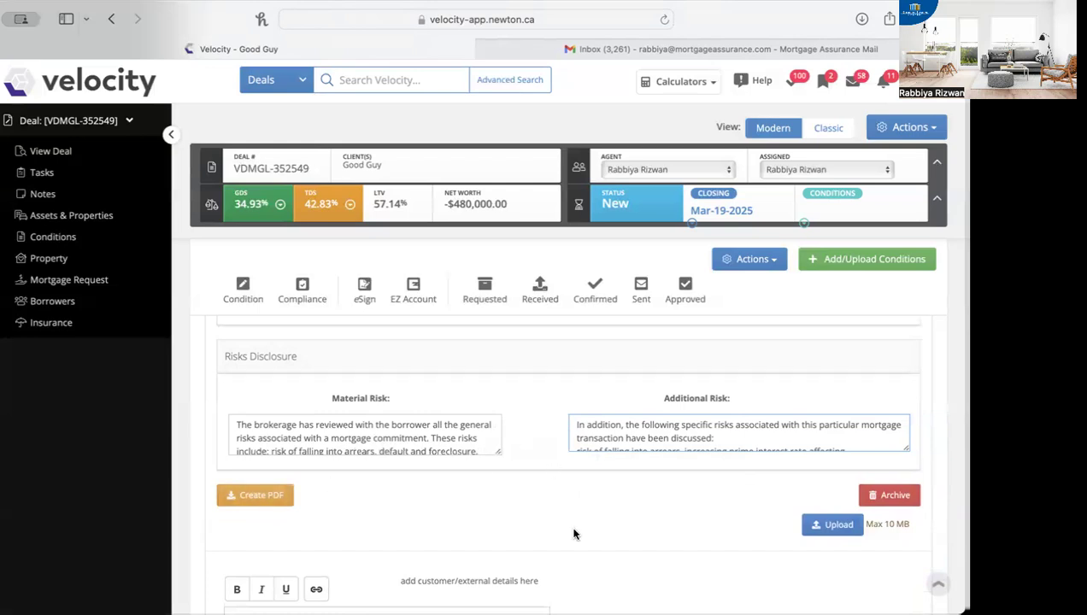
Step: Create the PDF of the completed disclosure statement
scroll(353, 495, "up", 1)
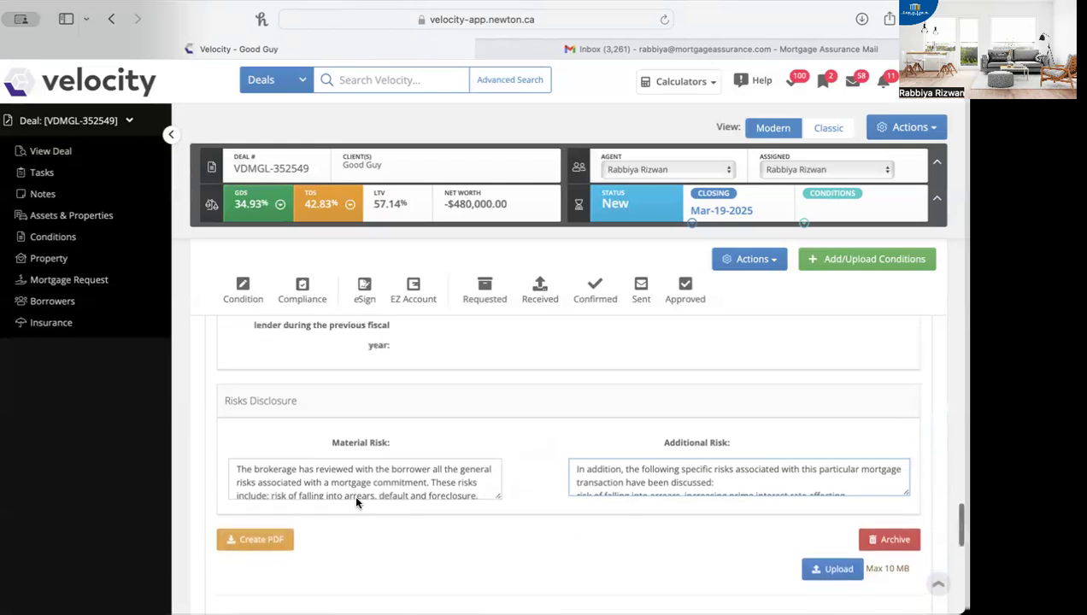
left_click(256, 541)
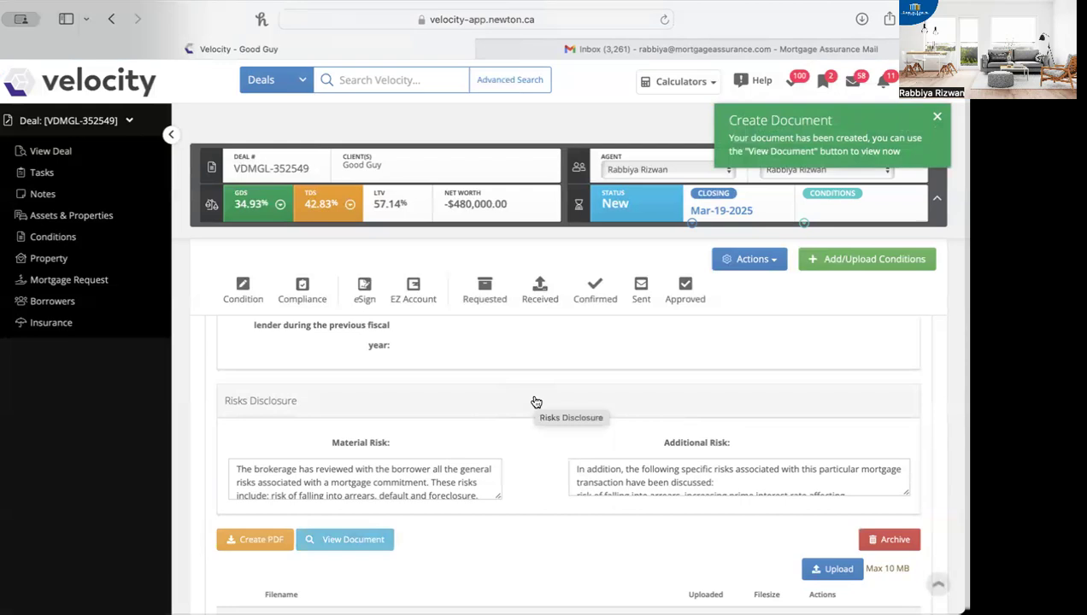
Step: Recheck the Terms and Conditions texts, from General Terms/Conditions through Optional Services
scroll(536, 402, "up", 10)
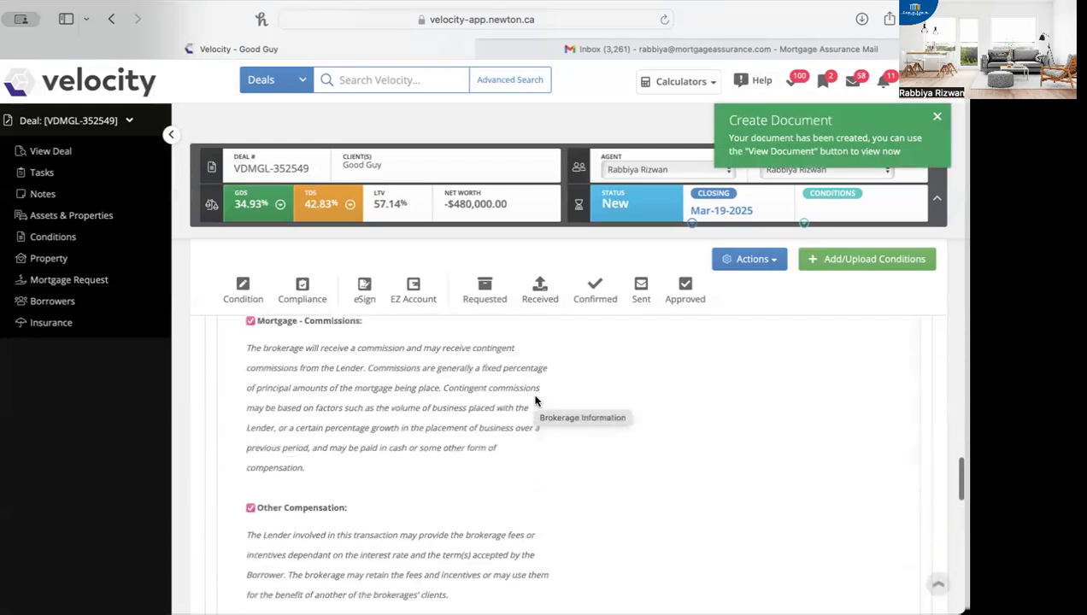
scroll(535, 401, "up", 10)
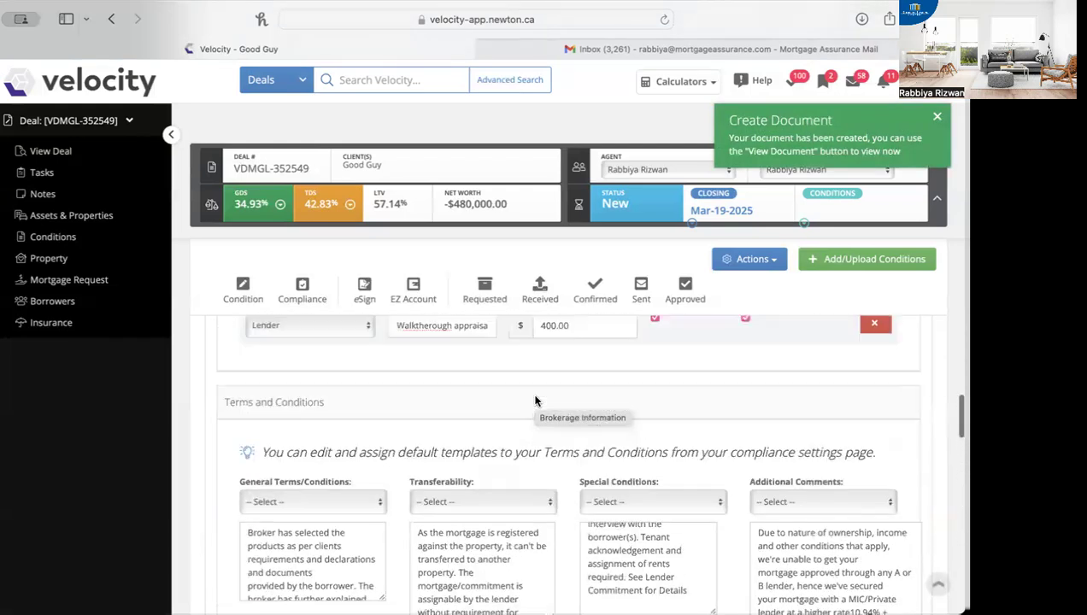
scroll(535, 401, "down", 2)
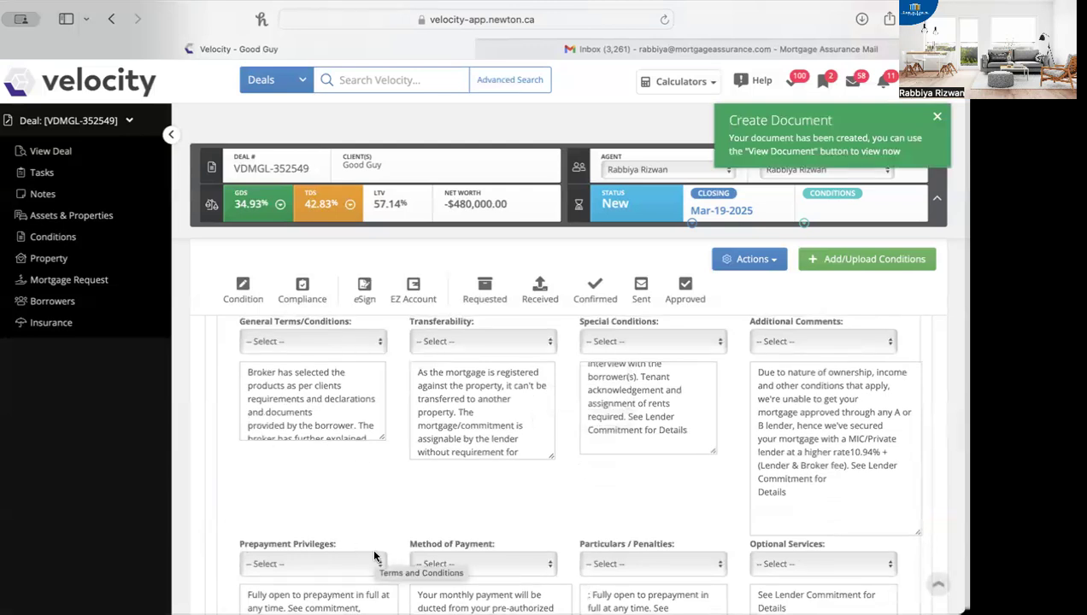
scroll(373, 556, "down", 1)
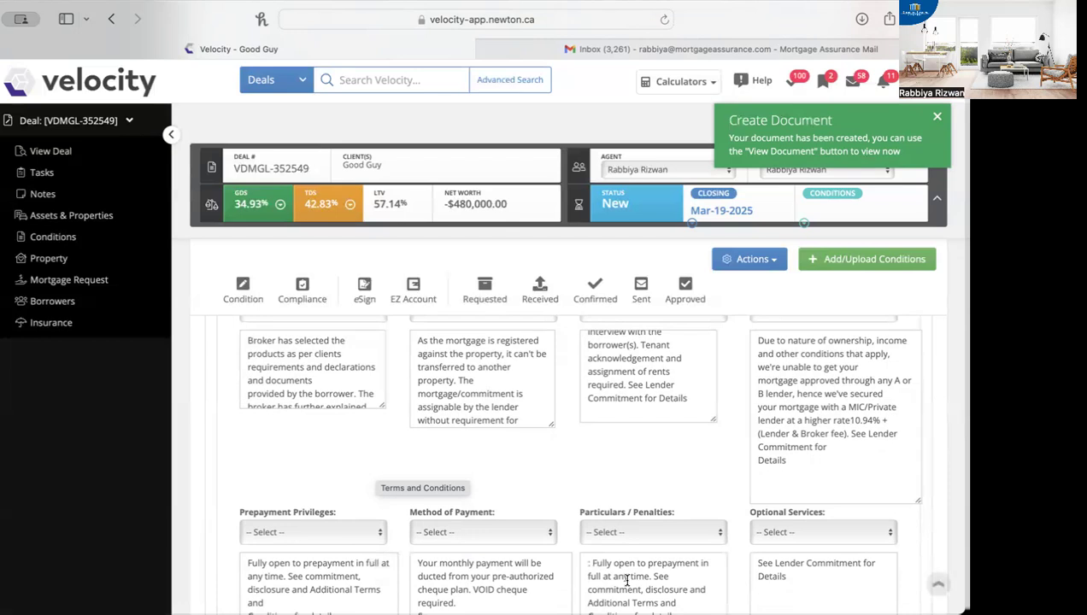
scroll(626, 579, "down", 2)
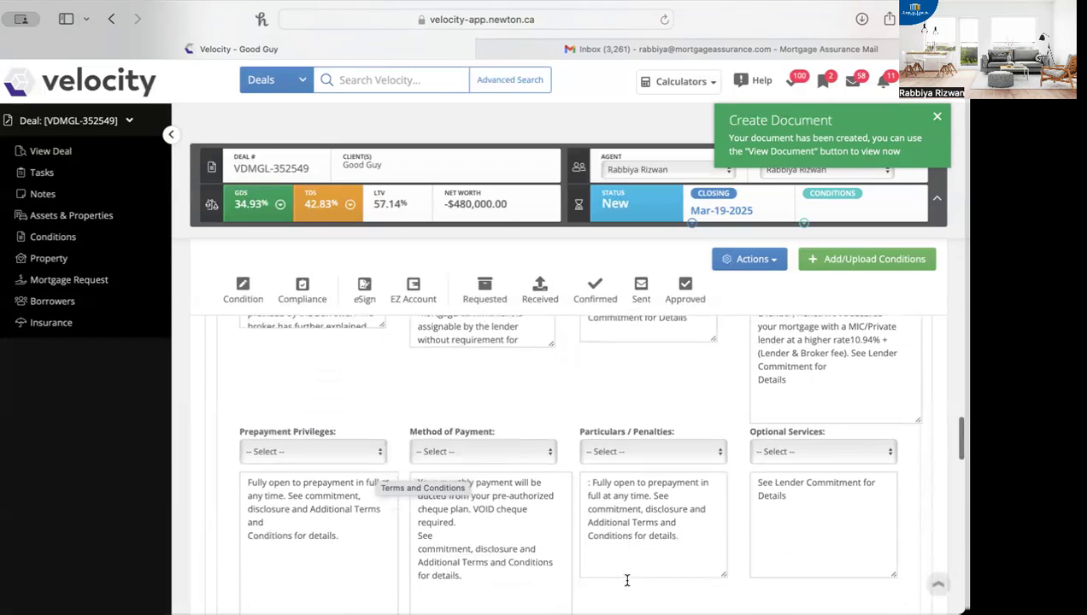
Step: Reread the Prepayment Privileges text and the Transferability text under Terms and Conditions, highlighting each one
left_click(246, 521)
left_click_drag(246, 522, 220, 483)
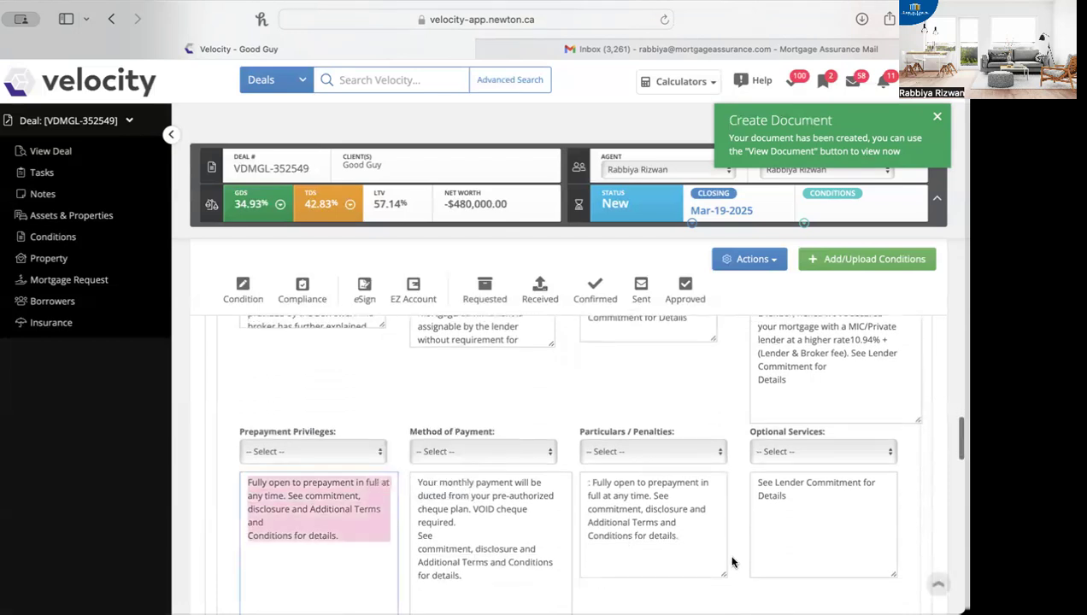
left_click_drag(707, 549, 319, 315)
scroll(502, 493, "up", 3)
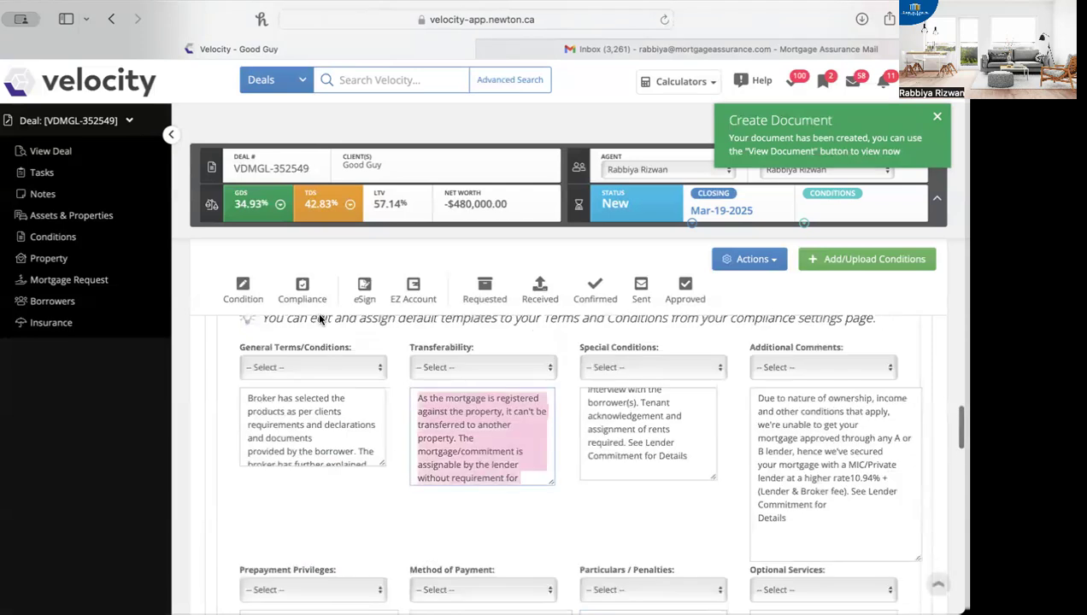
Step: Examine the full Special Conditions and Additional Comments texts under Terms and Conditions, highlighting each one
left_click(685, 462)
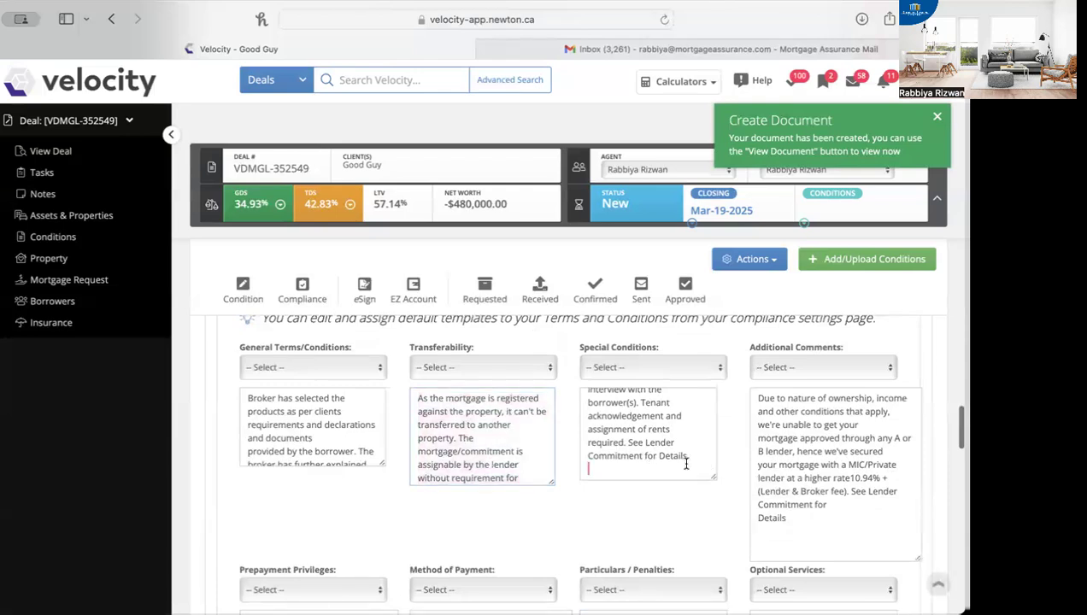
key("super+a")
scroll(509, 554, "down", 2)
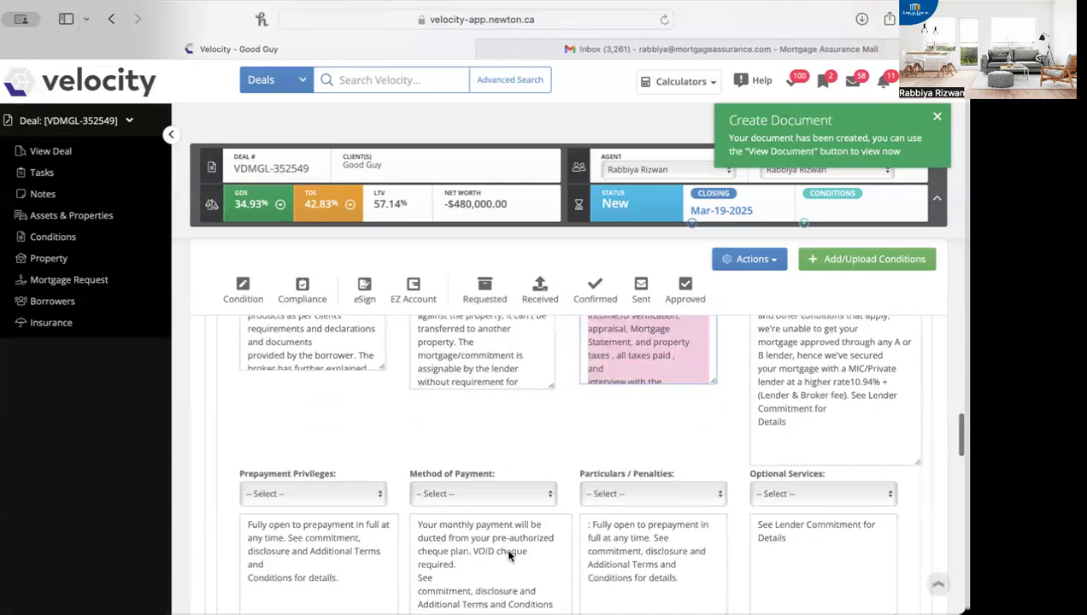
scroll(487, 559, "up", 2)
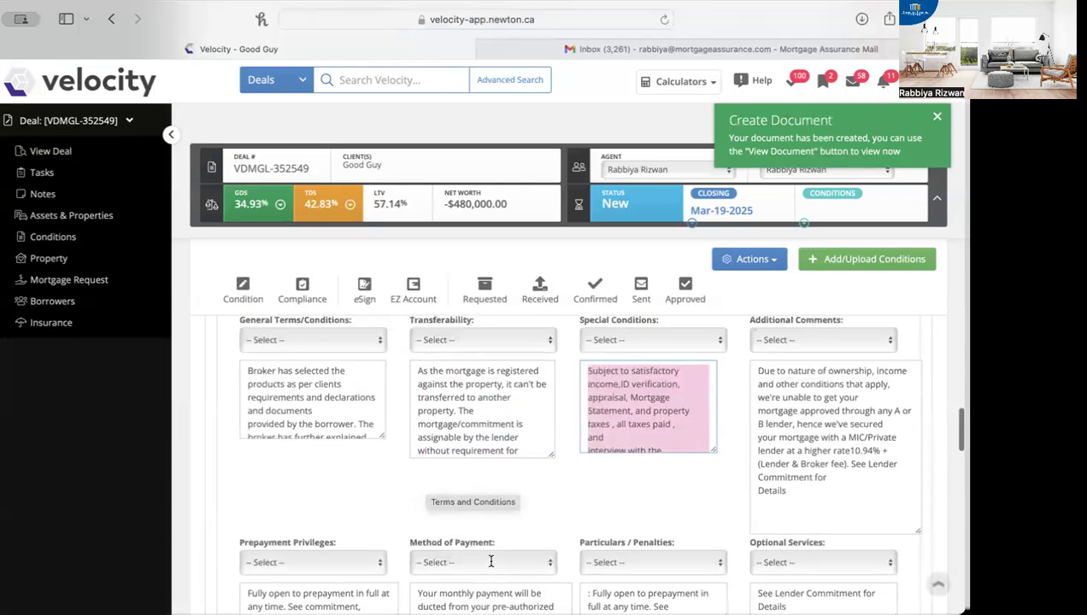
scroll(492, 561, "up", 1)
left_click(821, 527)
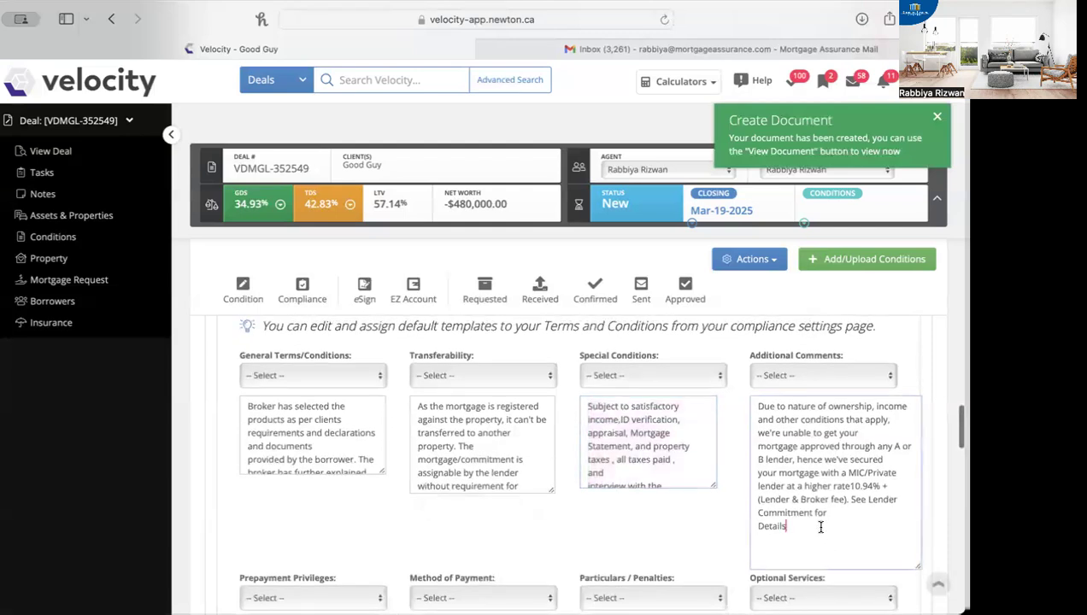
key("super+a")
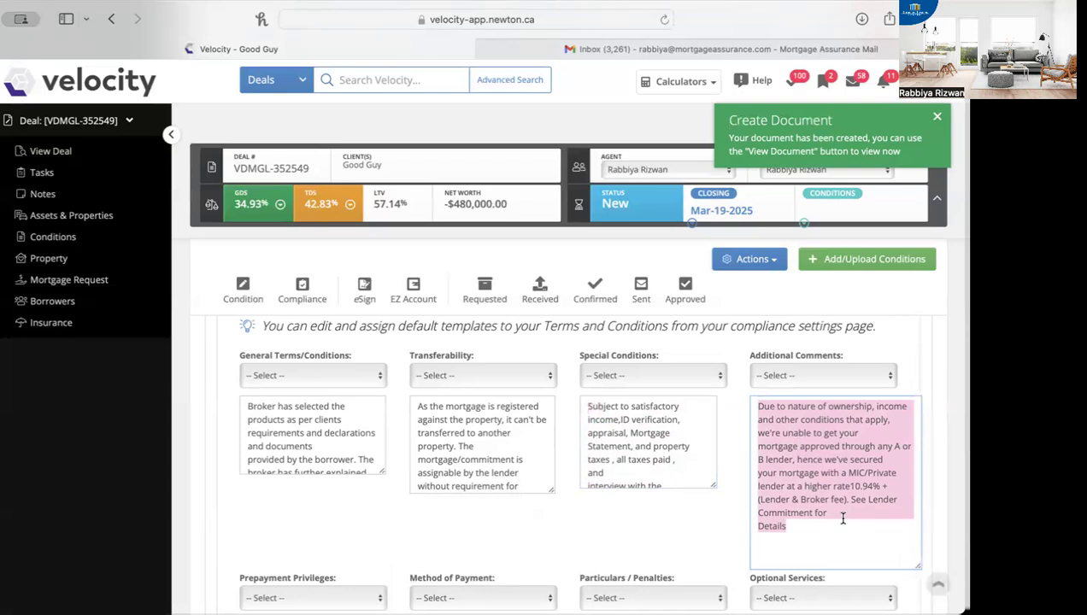
left_click(696, 521)
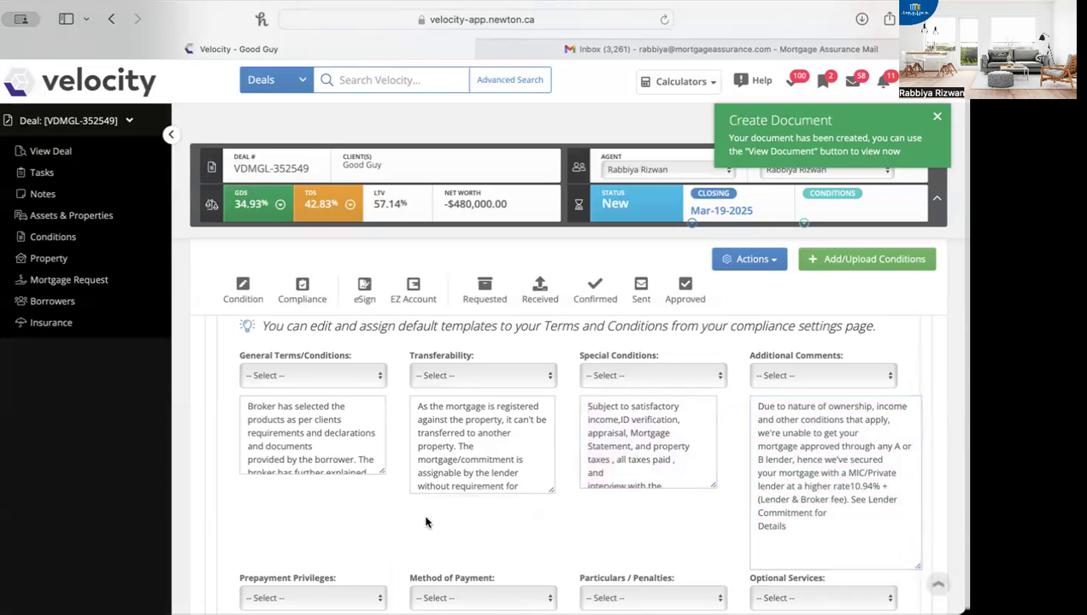
Step: Enlarge the General Terms/Conditions box to read its whole text, and return to the start of the ON Disclosure to Borrower Statement (Fixed)
left_click_drag(383, 481, 400, 531)
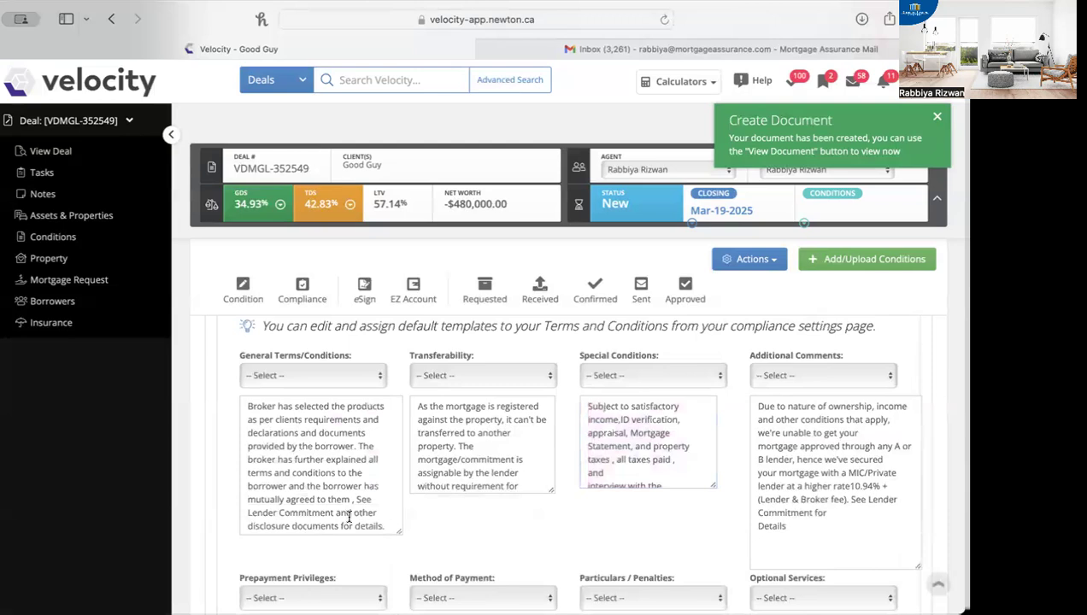
scroll(349, 517, "up", 1)
scroll(349, 516, "up", 10)
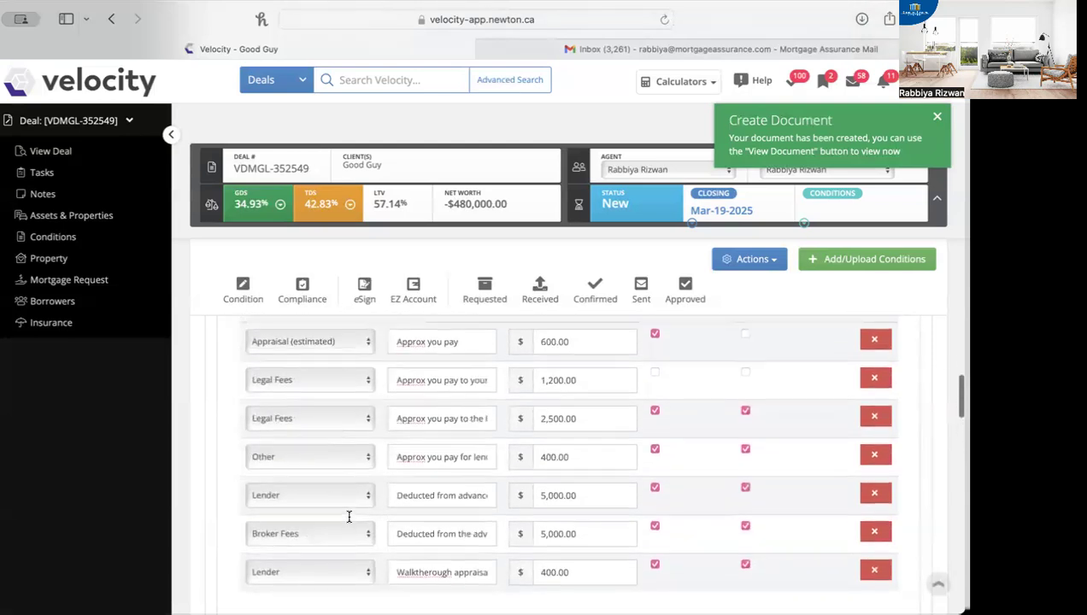
scroll(349, 521, "up", 8)
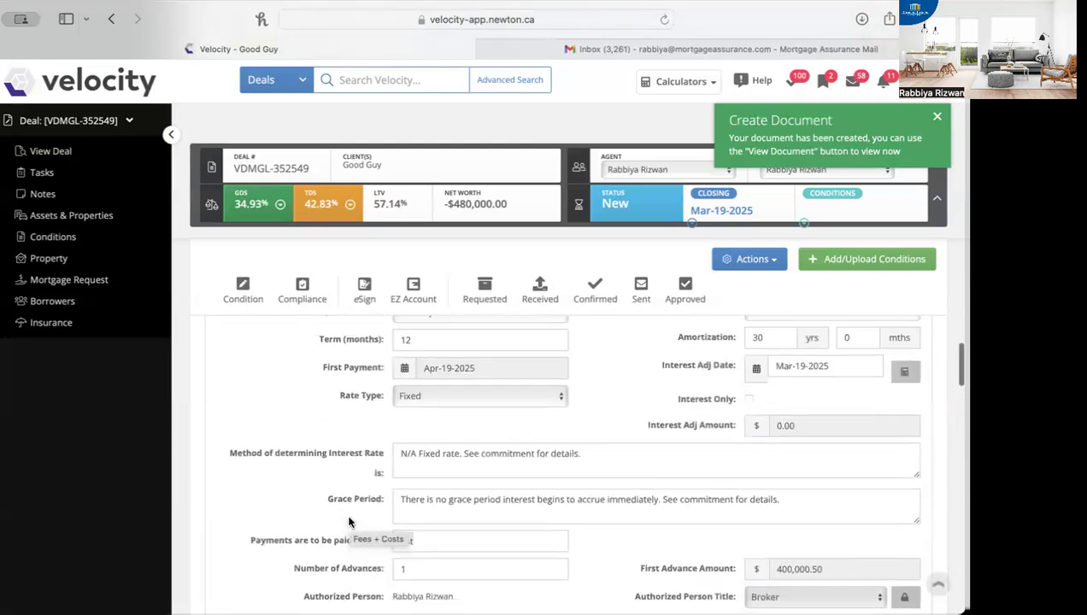
scroll(348, 521, "up", 5)
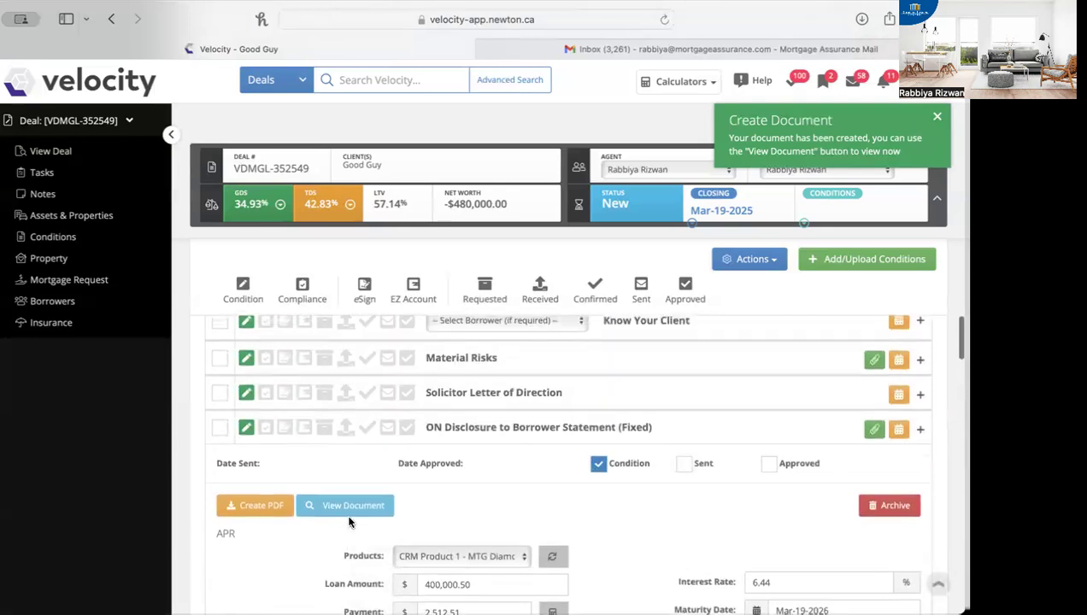